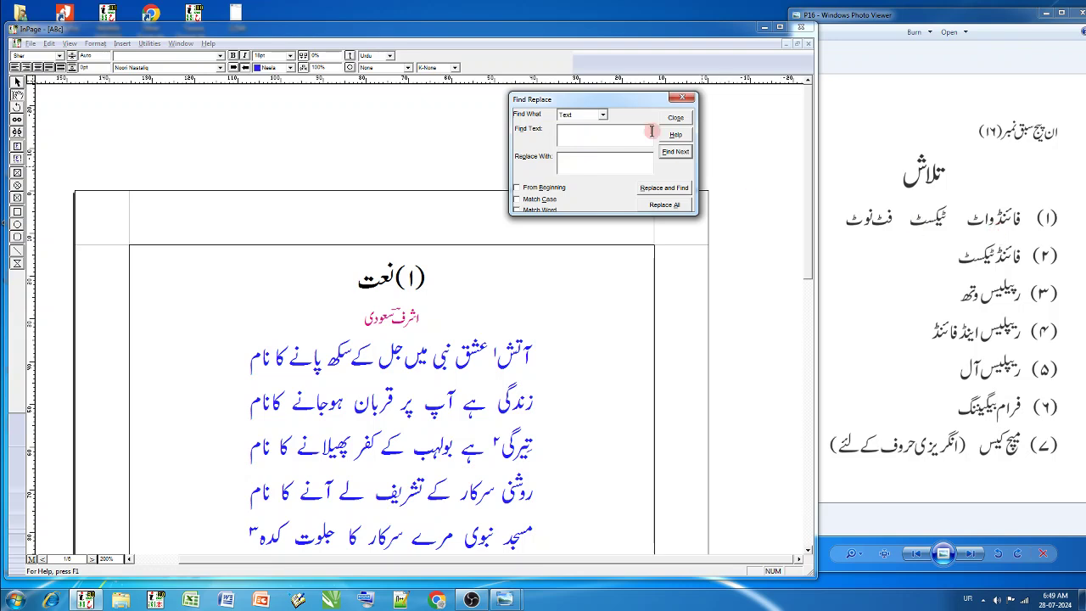
Set the search type to Text, enter نام as the search text, and find its first four occurrences in the poem.
{"action": "left_click", "coordinate": [580, 118]}
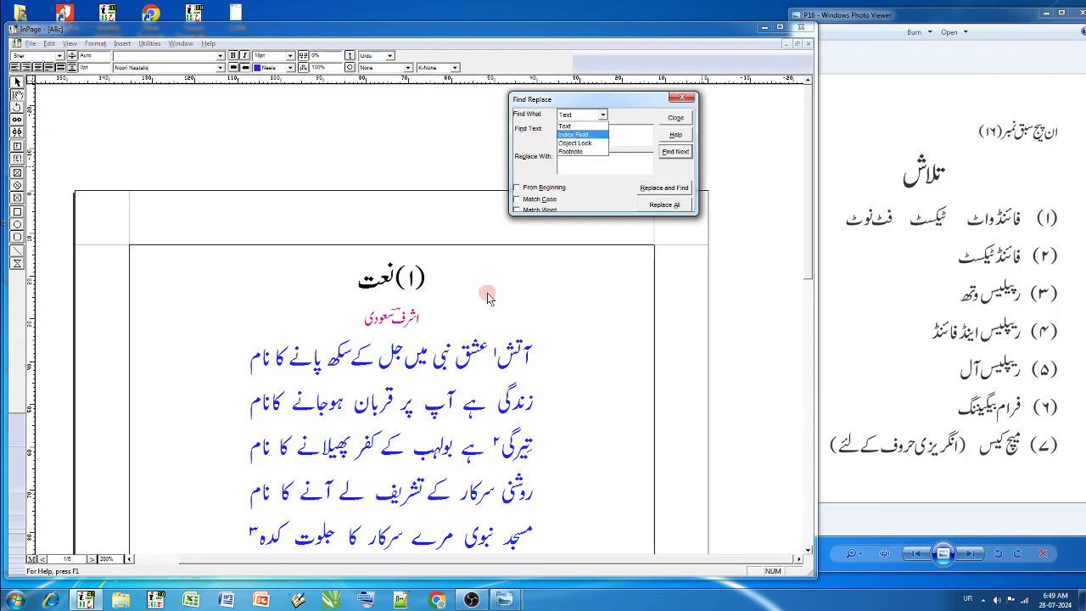
{"action": "left_click", "coordinate": [580, 127]}
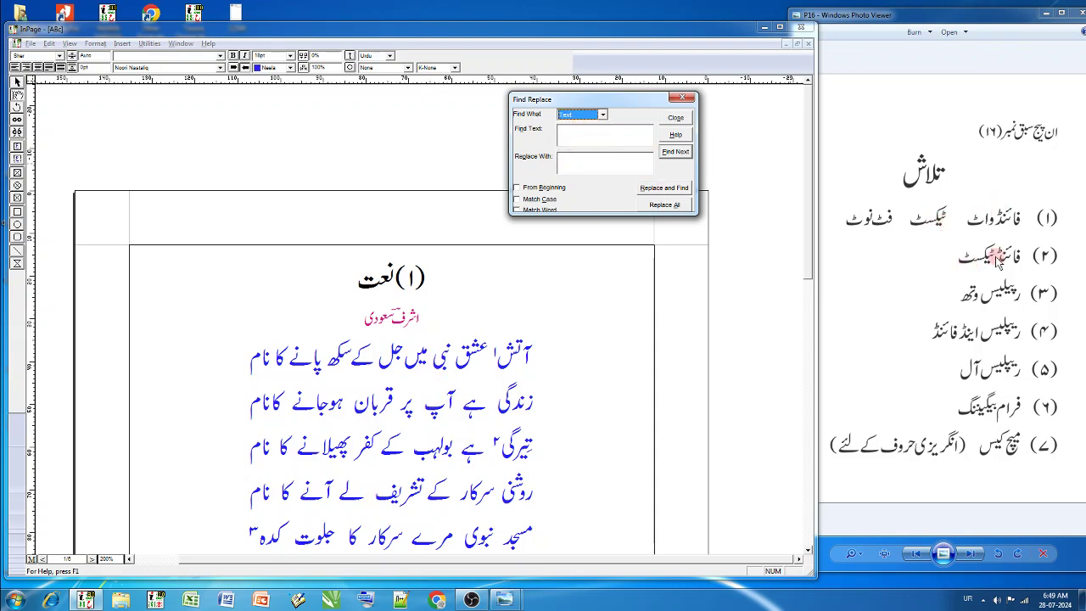
{"action": "left_click", "coordinate": [645, 132]}
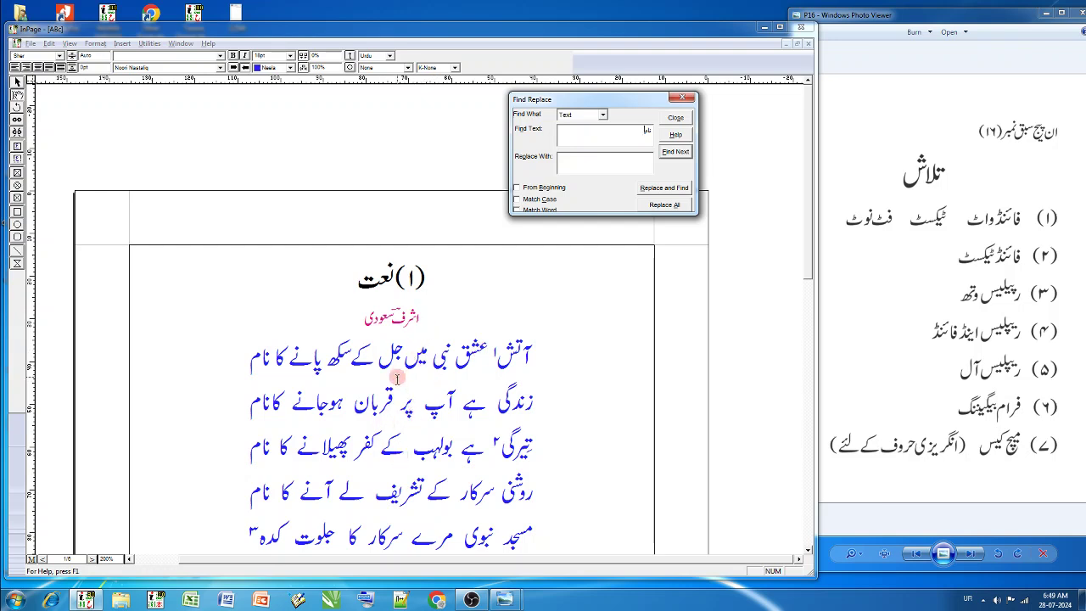
{"action": "left_click", "coordinate": [675, 152]}
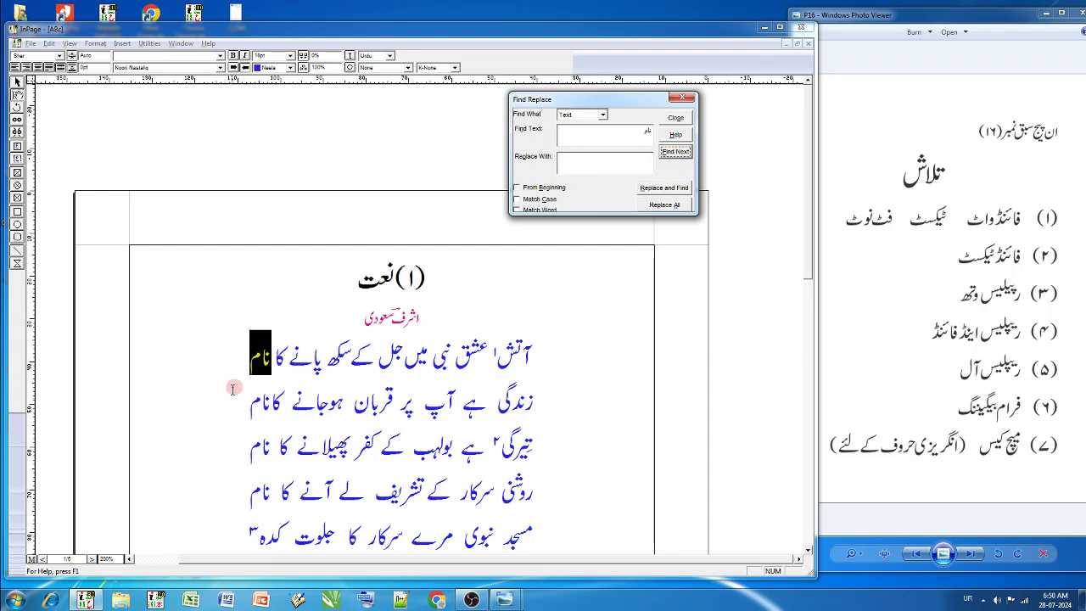
{"action": "left_click", "coordinate": [675, 152]}
{"action": "left_click", "coordinate": [675, 152]}
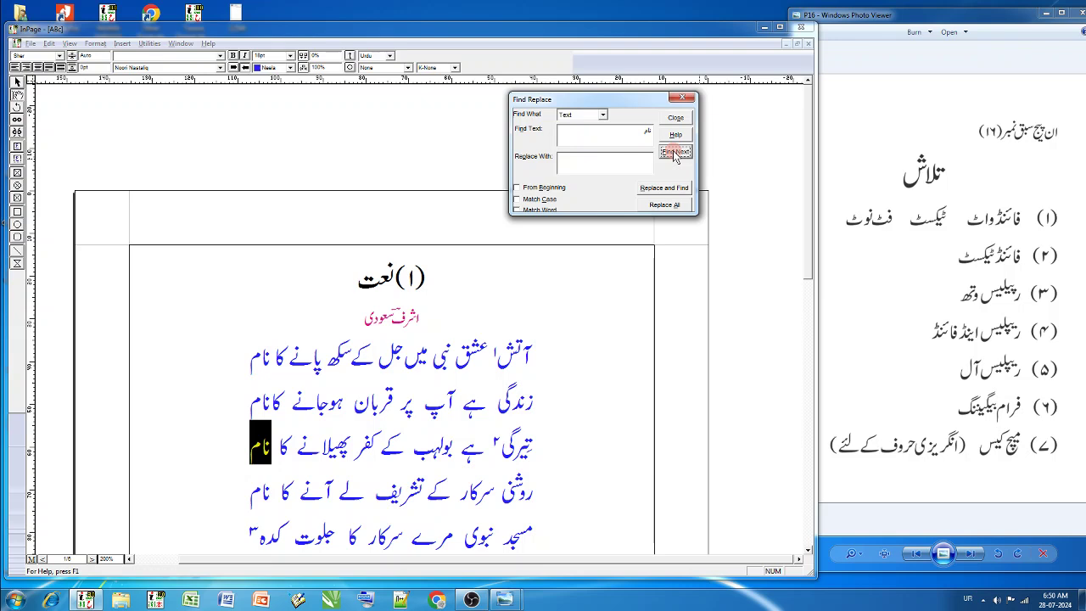
{"action": "left_click", "coordinate": [676, 152]}
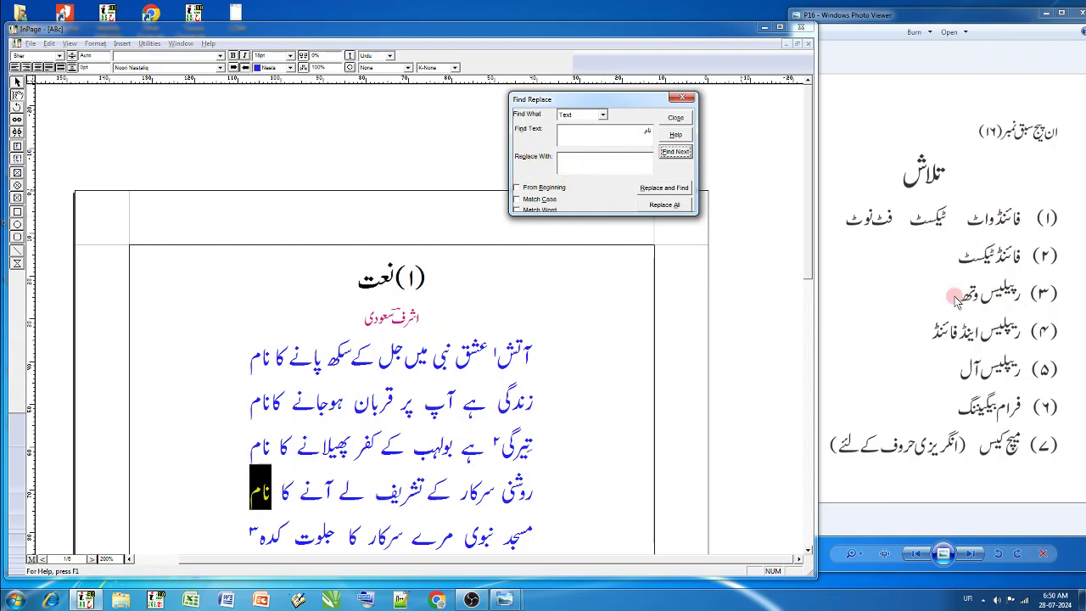
Set the replacement to کام, search from the beginning, and replace نام one by one in the poem's first three lines.
{"action": "left_click", "coordinate": [638, 164]}
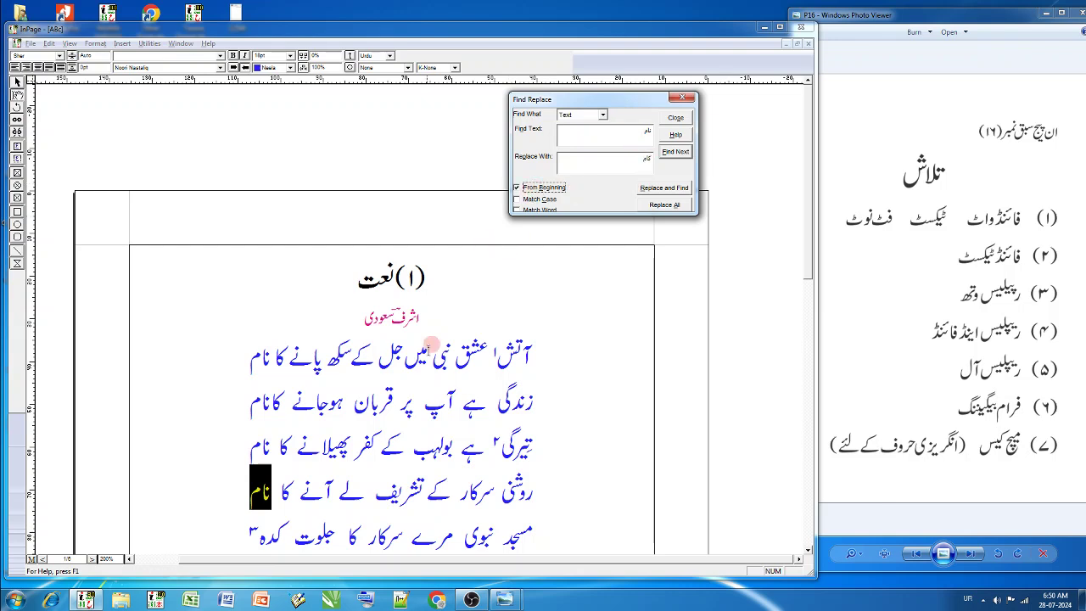
{"action": "left_click", "coordinate": [678, 152]}
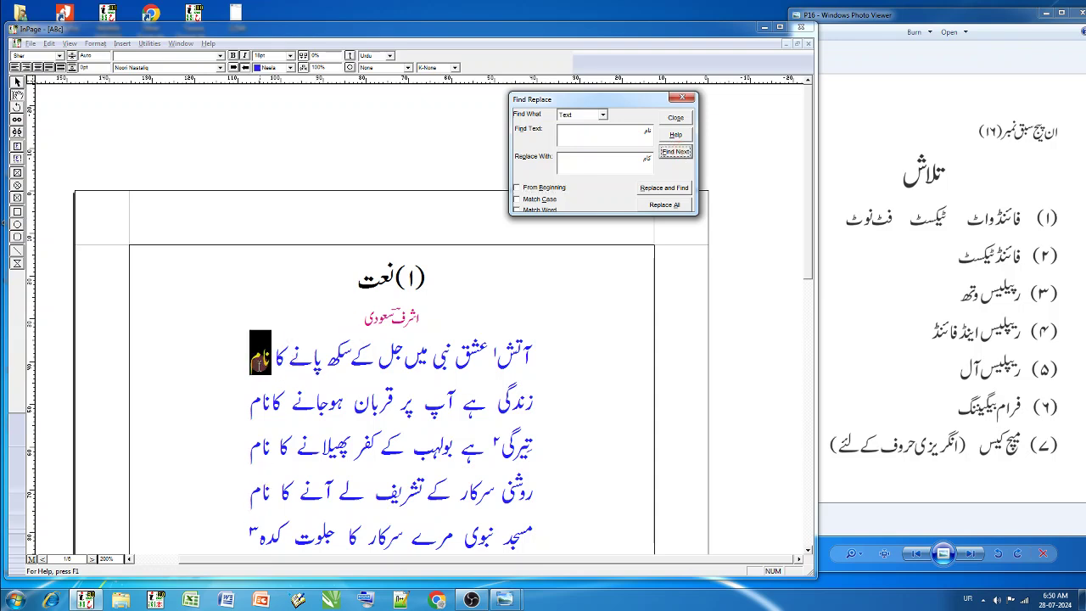
{"action": "left_click", "coordinate": [662, 189]}
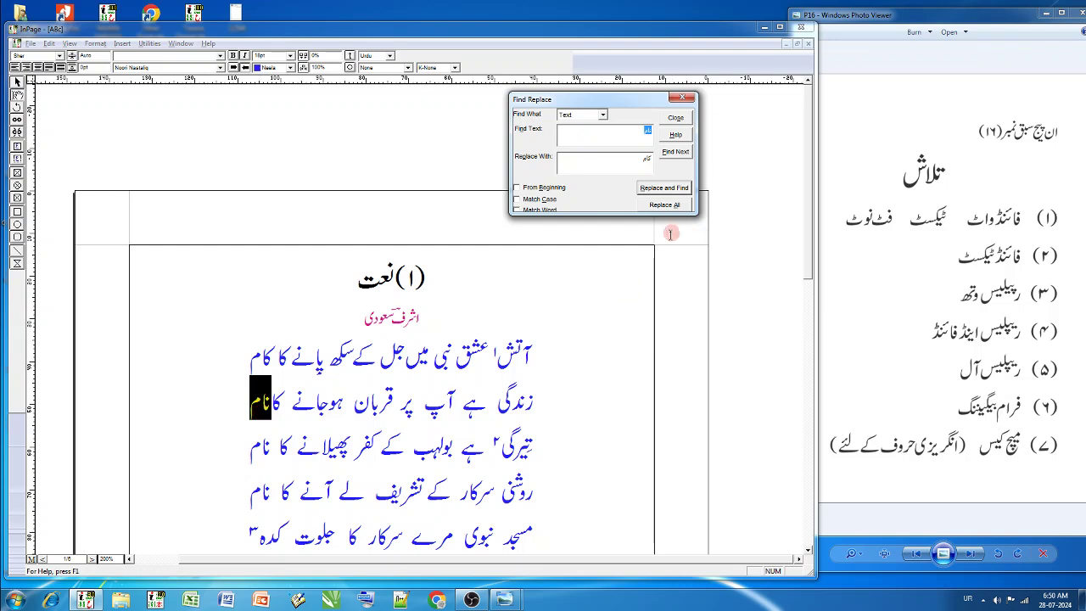
{"action": "left_click", "coordinate": [660, 193]}
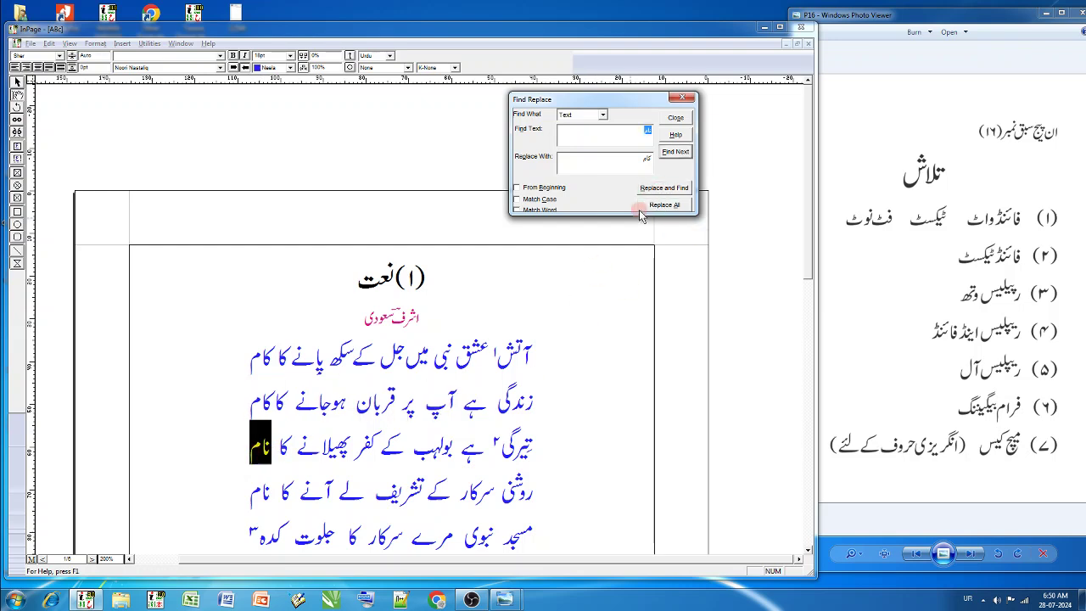
{"action": "left_click", "coordinate": [658, 189]}
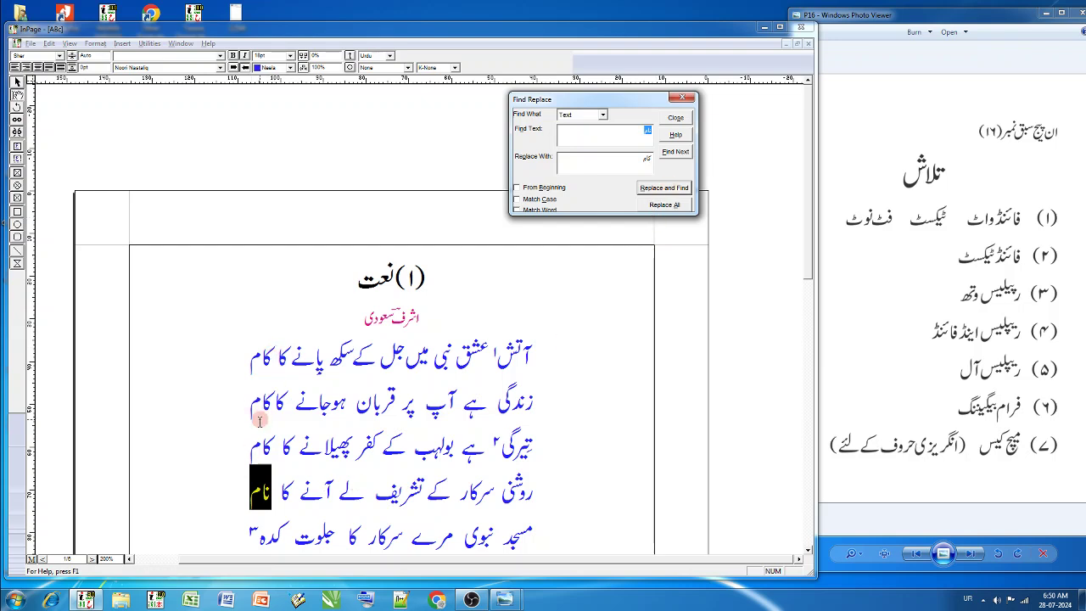
Search for کام from the beginning with نام as replacement, and replace it one by one in the poem's first three lines.
{"action": "left_click", "coordinate": [411, 359]}
{"action": "double_click", "coordinate": [647, 130]}
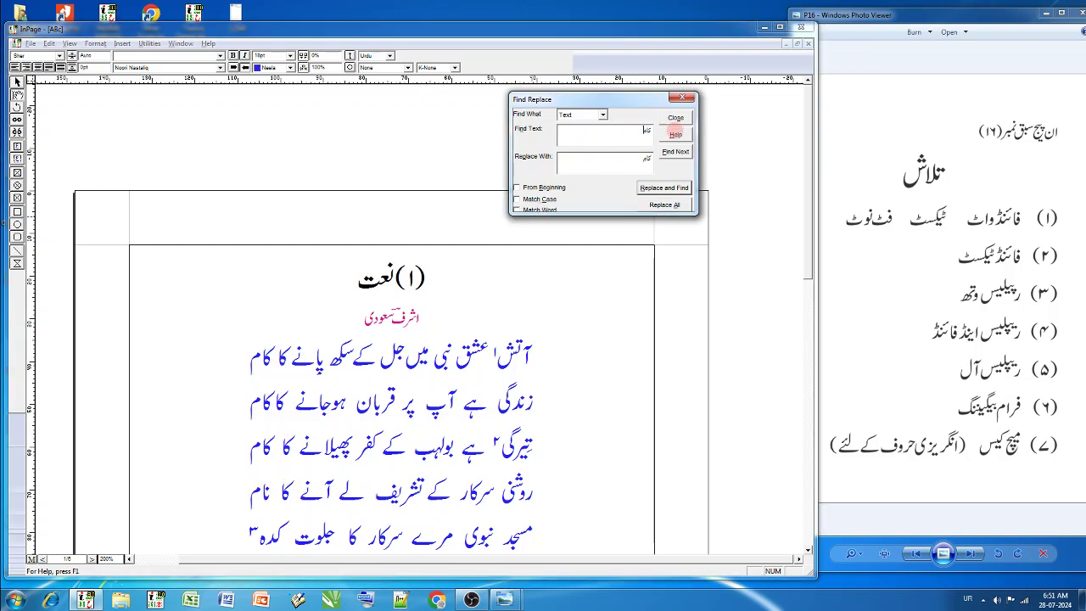
{"action": "double_click", "coordinate": [645, 160]}
{"action": "left_click", "coordinate": [565, 190]}
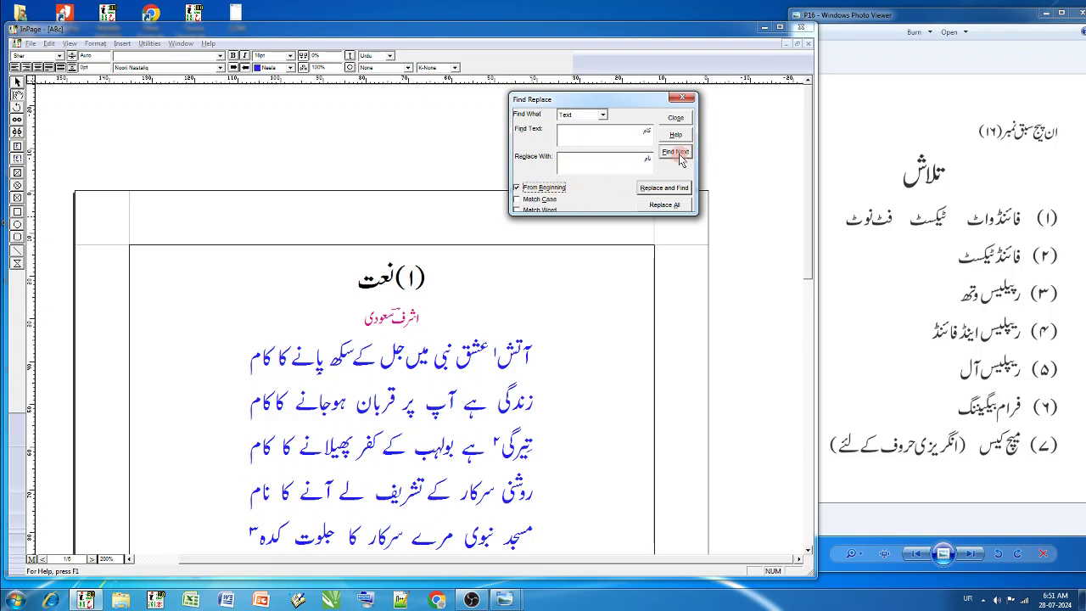
{"action": "left_click", "coordinate": [676, 153]}
{"action": "left_click", "coordinate": [666, 188]}
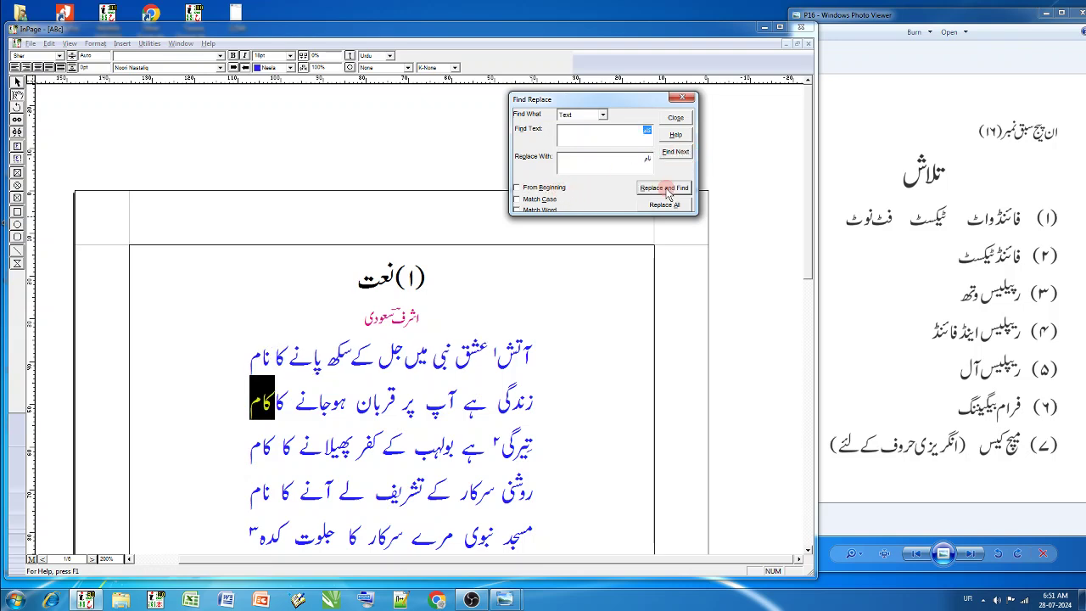
{"action": "left_click", "coordinate": [667, 190]}
{"action": "left_click", "coordinate": [665, 189]}
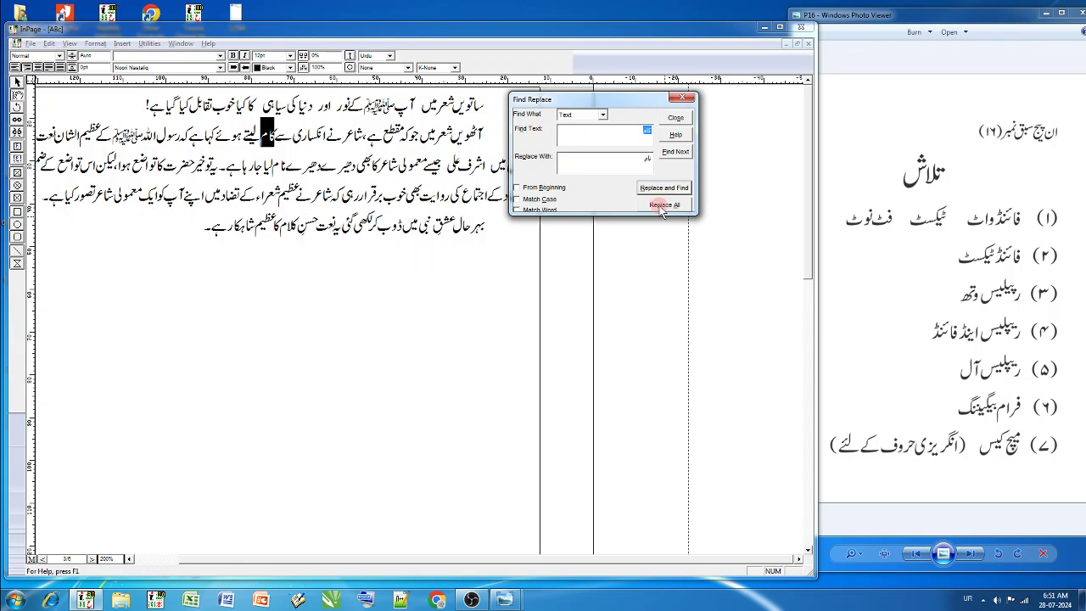
Return to the poem on page 2 and select the word نام at the end of its second line.
{"action": "left_click", "coordinate": [396, 196]}
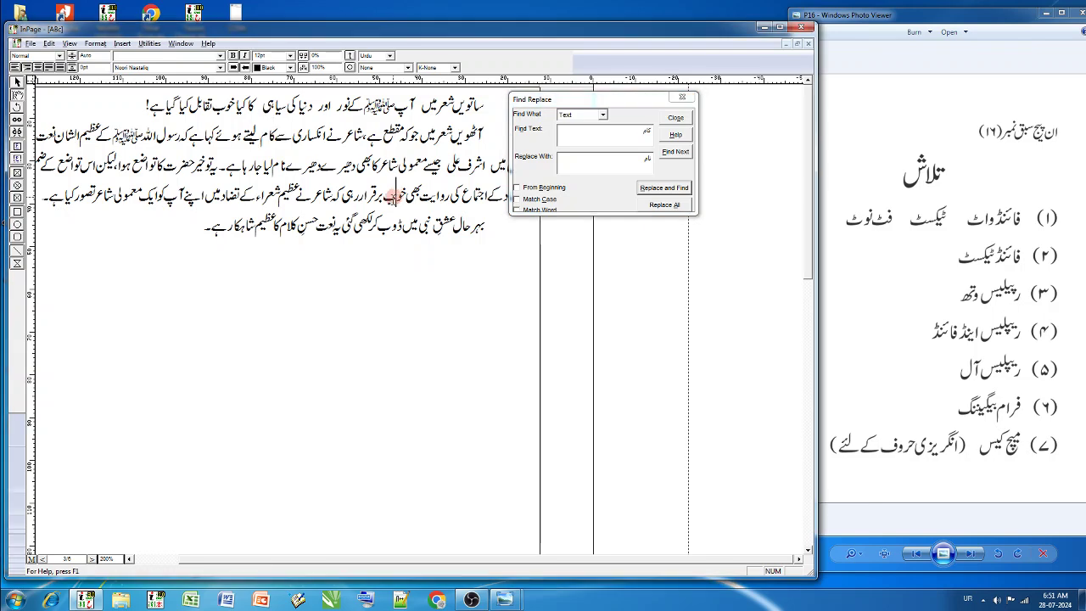
{"action": "left_click", "coordinate": [439, 198]}
{"action": "scroll", "coordinate": [439, 199], "scroll_direction": "up", "scroll_amount": 5}
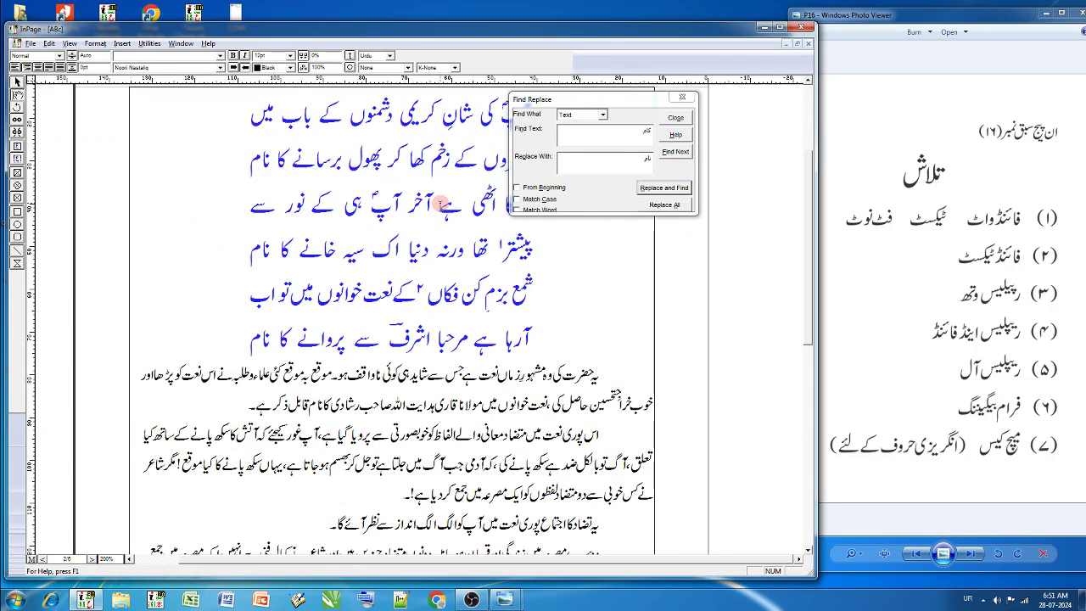
{"action": "left_click", "coordinate": [395, 242]}
{"action": "scroll", "coordinate": [401, 277], "scroll_direction": "up", "scroll_amount": 3}
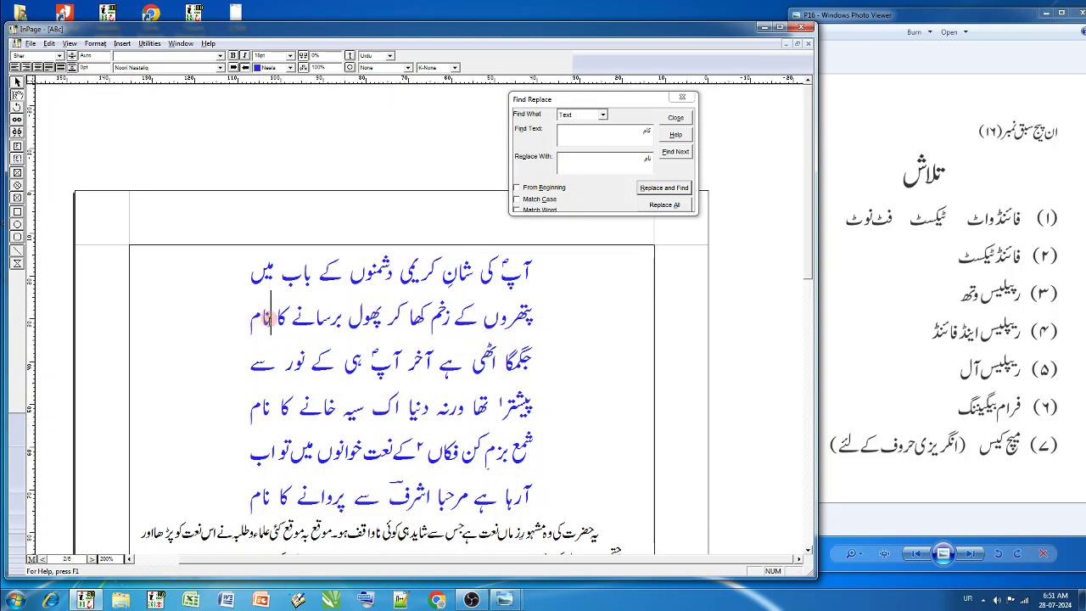
{"action": "double_click", "coordinate": [265, 318]}
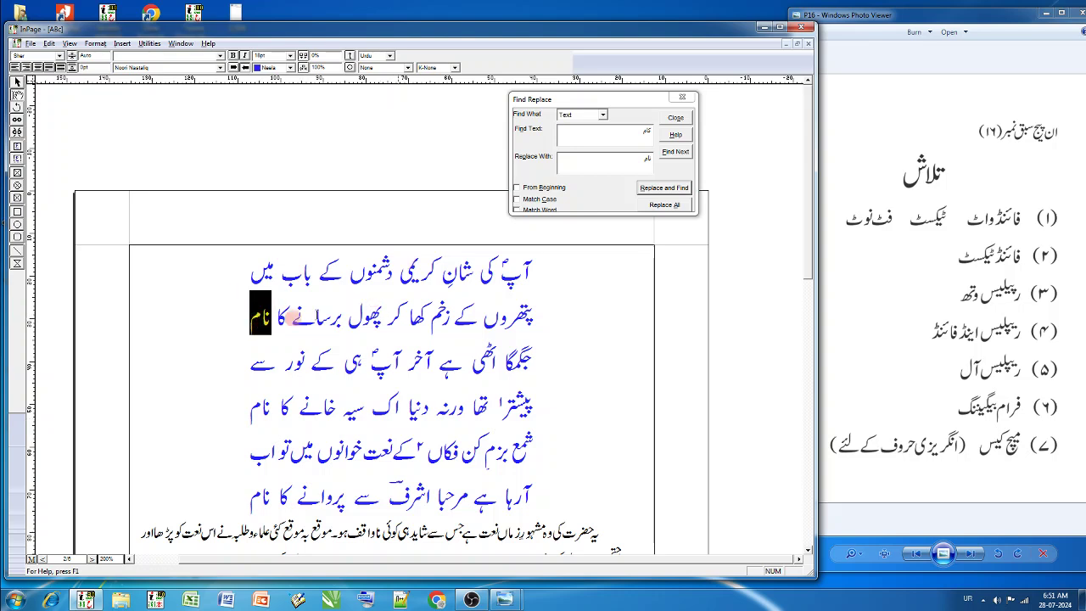
Enter نام as both the search text and the replacement, replace all occurrences from the beginning, and dismiss the message.
{"action": "left_click", "coordinate": [626, 136]}
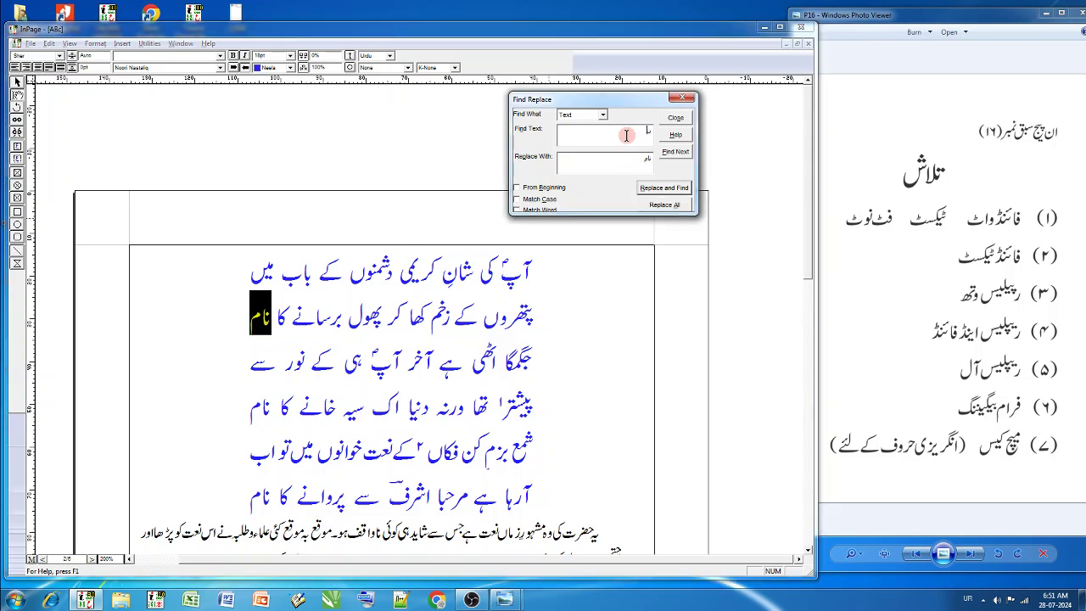
{"action": "left_click", "coordinate": [627, 136]}
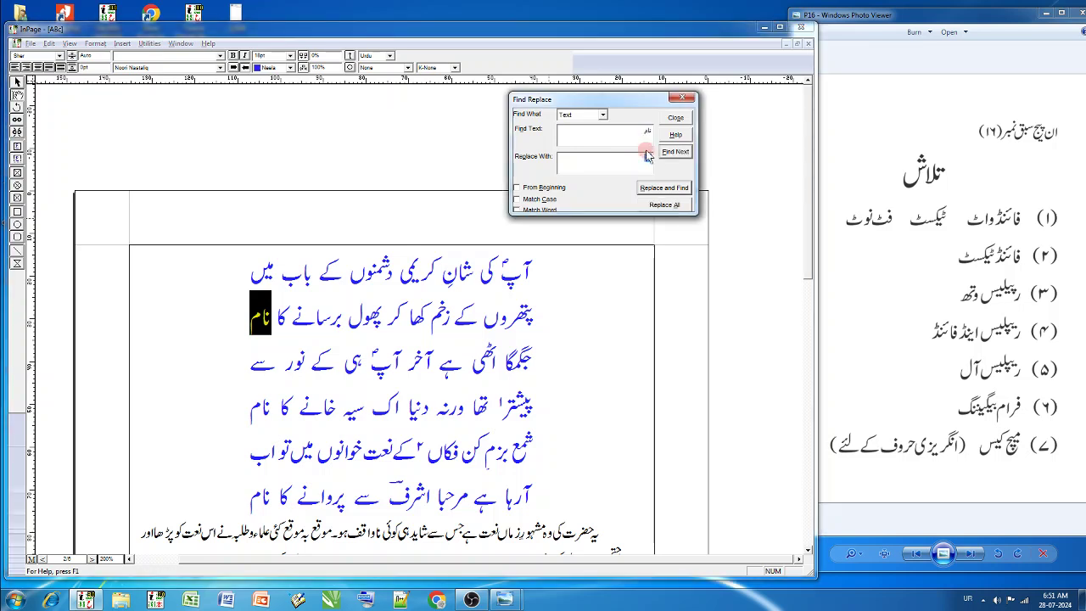
{"action": "left_click", "coordinate": [647, 161]}
{"action": "mouse_move", "coordinate": [647, 161]}
{"action": "left_mouse_down"}
{"action": "mouse_move", "coordinate": [656, 166]}
{"action": "mouse_move", "coordinate": [643, 163]}
{"action": "left_mouse_up"}
{"action": "left_click", "coordinate": [645, 162]}
{"action": "left_click", "coordinate": [670, 205]}
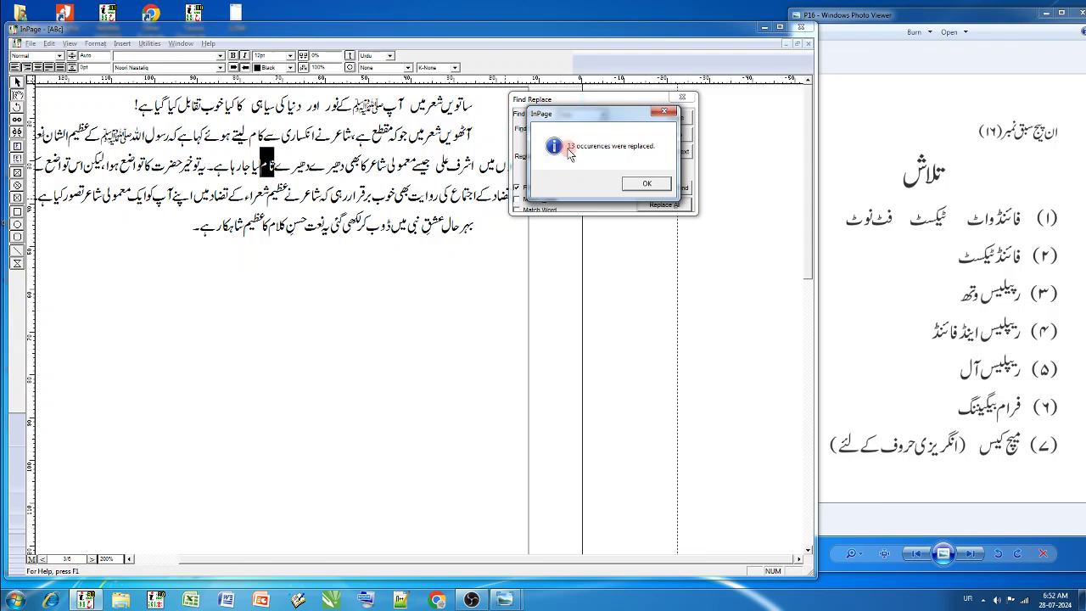
{"action": "left_click_drag", "start_coordinate": [594, 119], "coordinate": [512, 264]}
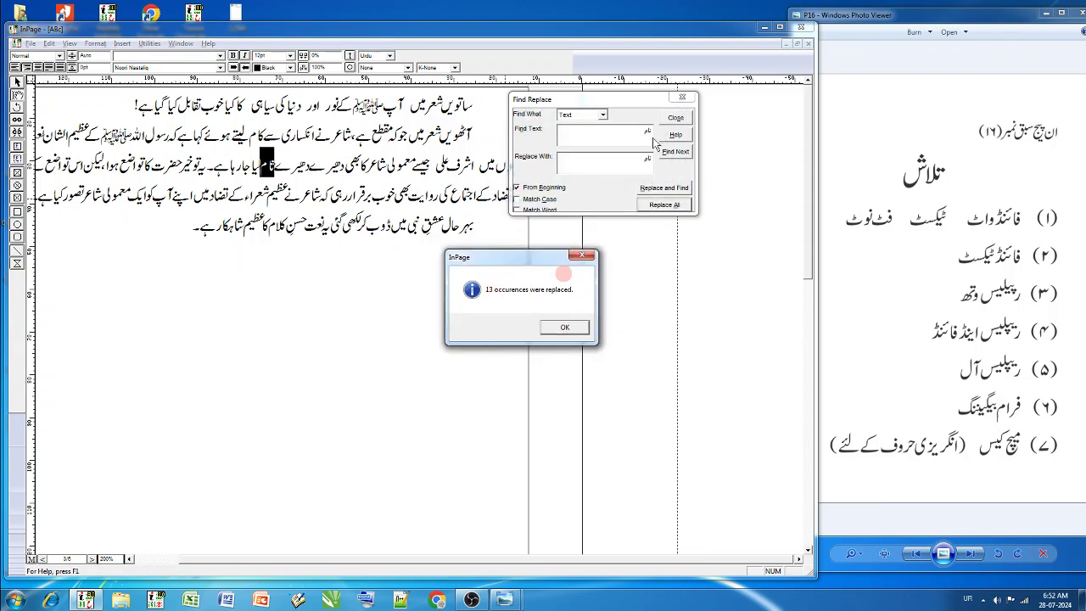
{"action": "left_click", "coordinate": [586, 256]}
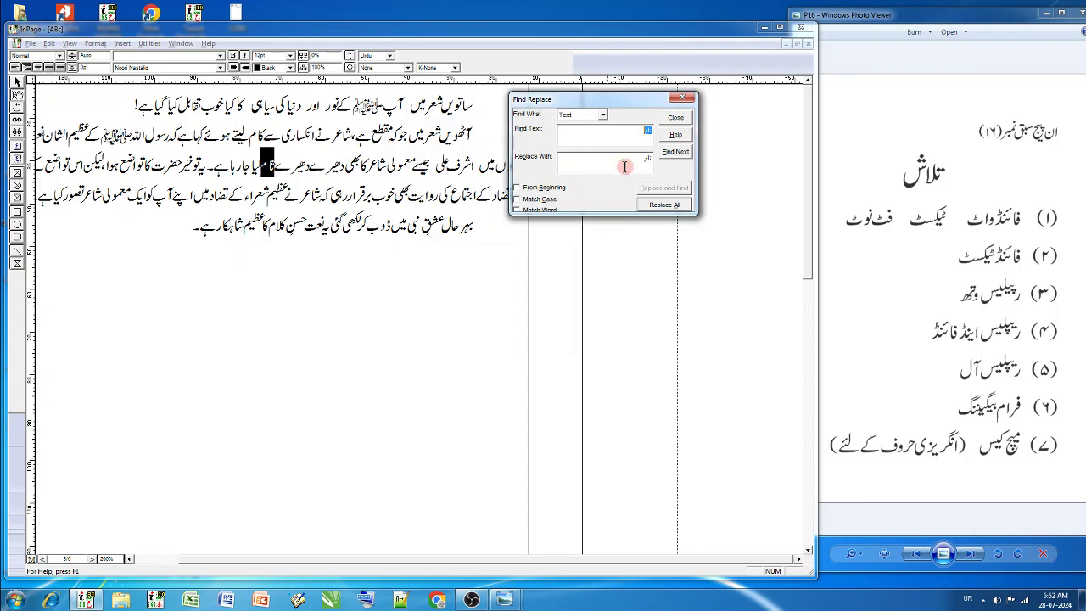
Run the replacement of all نام occurrences again with From Beginning enabled, starting from the first match, and close the message.
{"action": "double_click", "coordinate": [633, 136]}
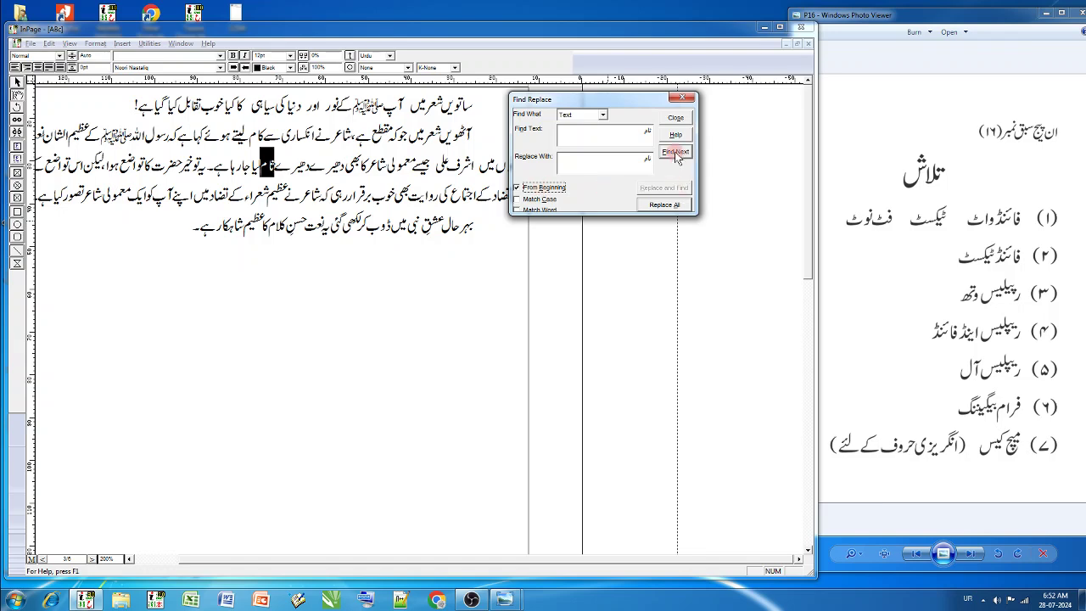
{"action": "left_click", "coordinate": [676, 151]}
{"action": "left_click", "coordinate": [658, 205]}
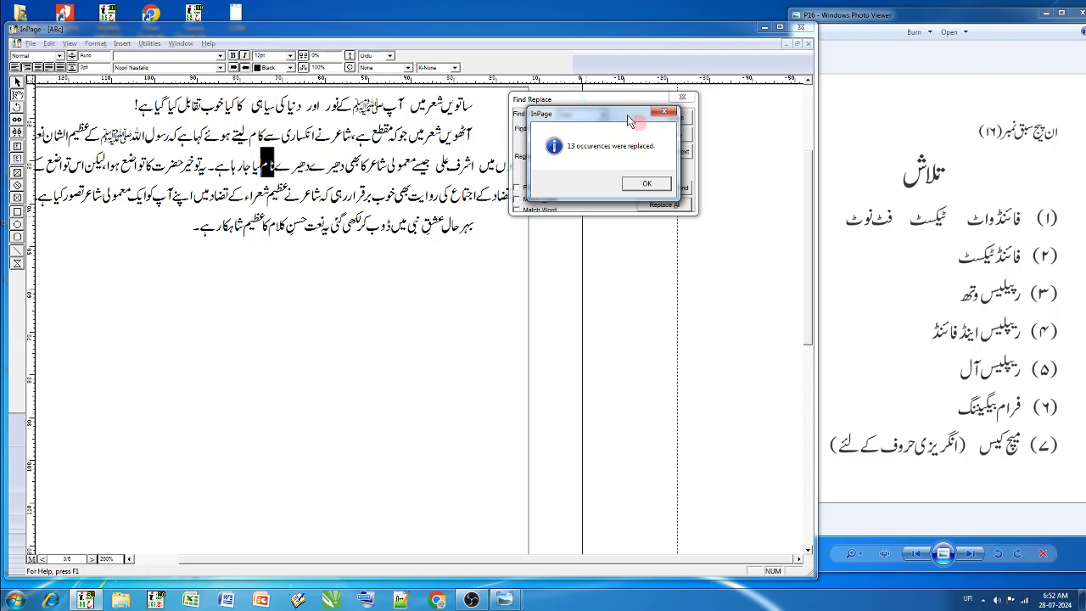
{"action": "left_click_drag", "start_coordinate": [626, 116], "coordinate": [582, 207]}
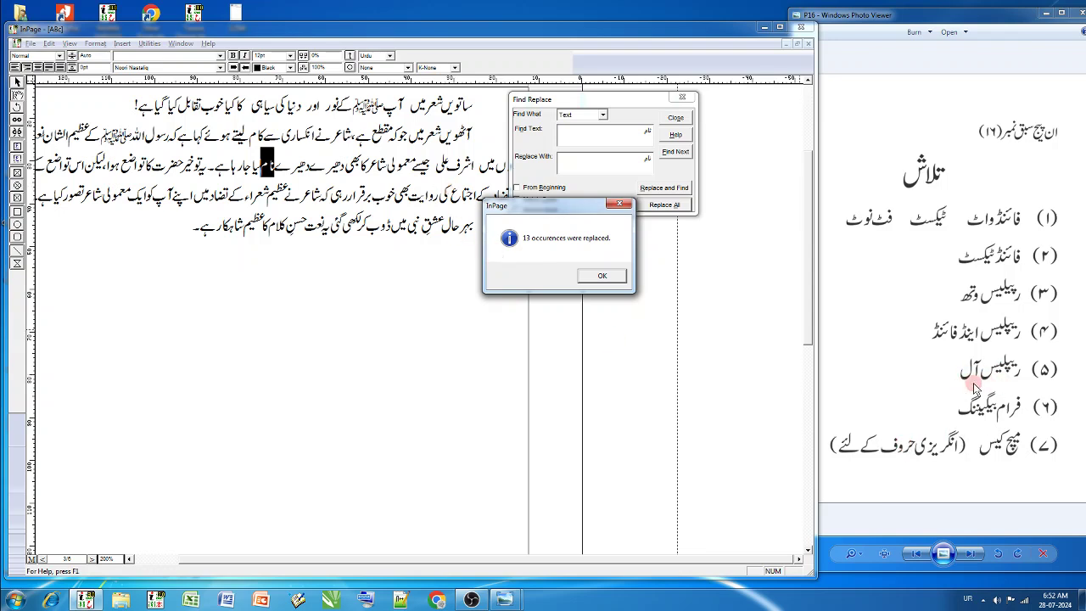
{"action": "left_click", "coordinate": [619, 204]}
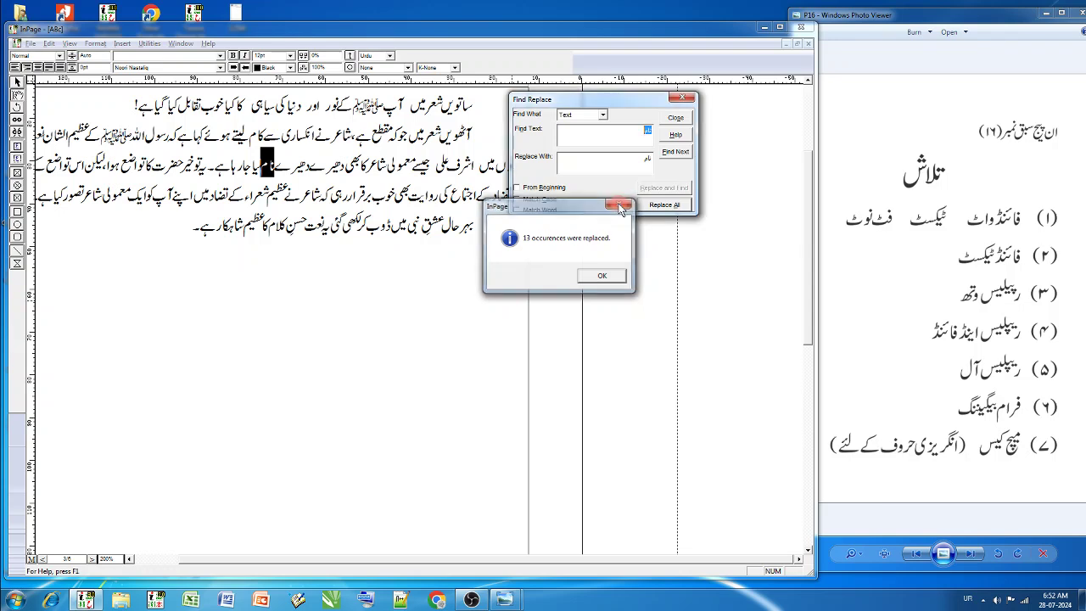
With From Beginning disabled, place the cursor in the poem's second line on page 1, clear the replacement text, and search for the next نام.
{"action": "left_click", "coordinate": [528, 190]}
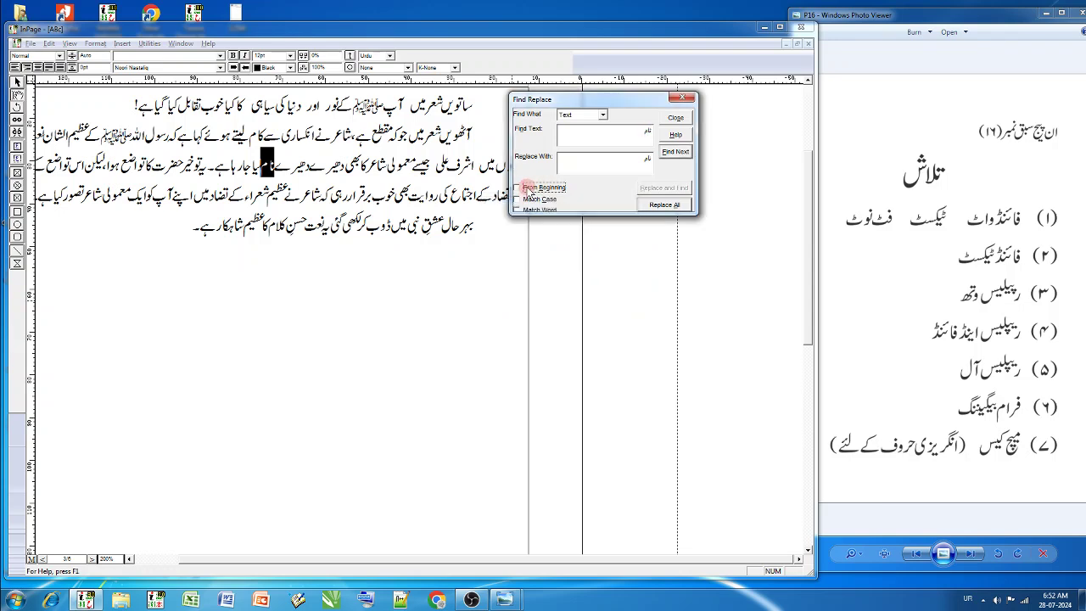
{"action": "left_click", "coordinate": [360, 106]}
{"action": "scroll", "coordinate": [360, 105], "scroll_direction": "up", "scroll_amount": 10}
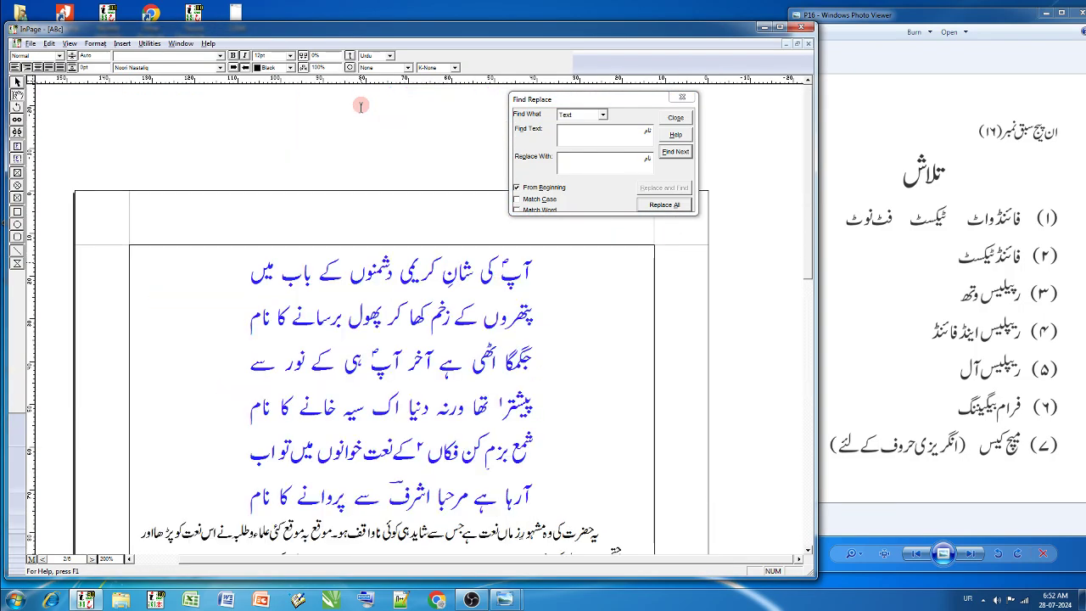
{"action": "scroll", "coordinate": [361, 106], "scroll_direction": "up", "scroll_amount": 5}
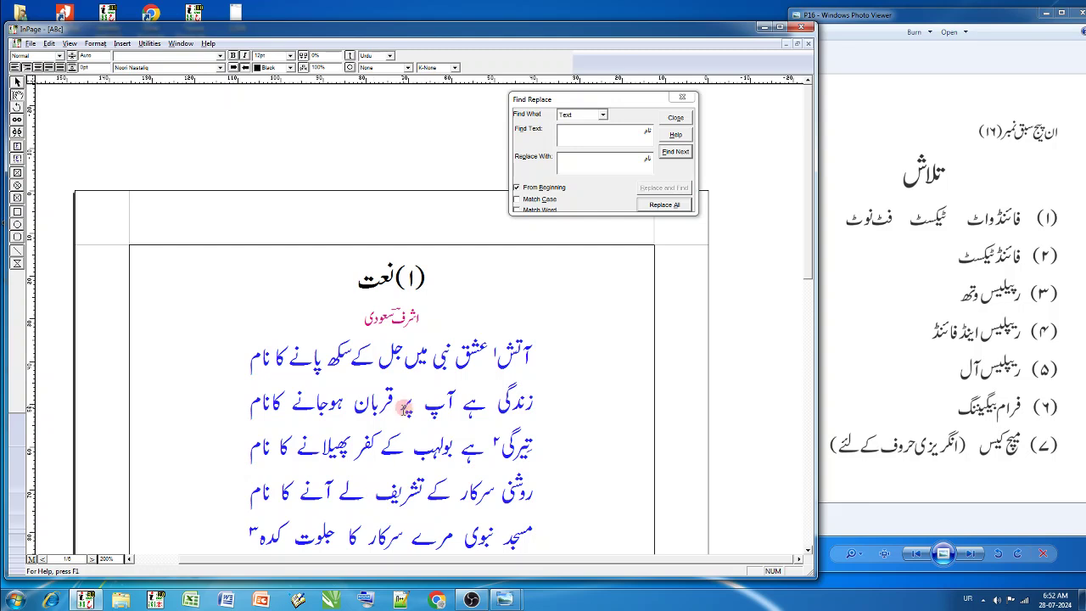
{"action": "left_click", "coordinate": [540, 187]}
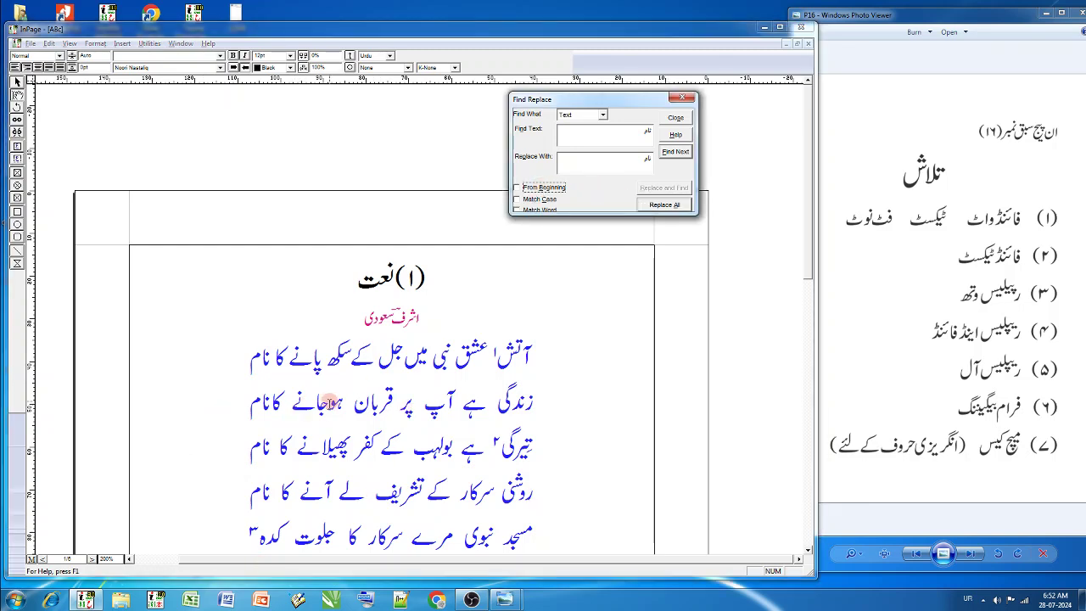
{"action": "left_click", "coordinate": [327, 402]}
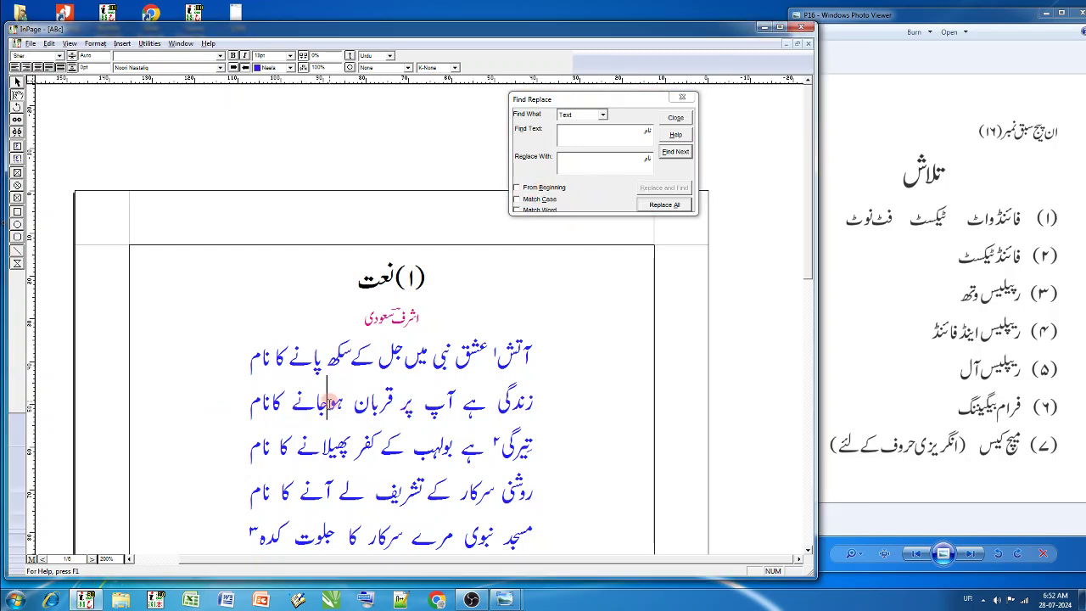
{"action": "left_click", "coordinate": [644, 160]}
{"action": "left_click_drag", "start_coordinate": [644, 161], "coordinate": [658, 168]}
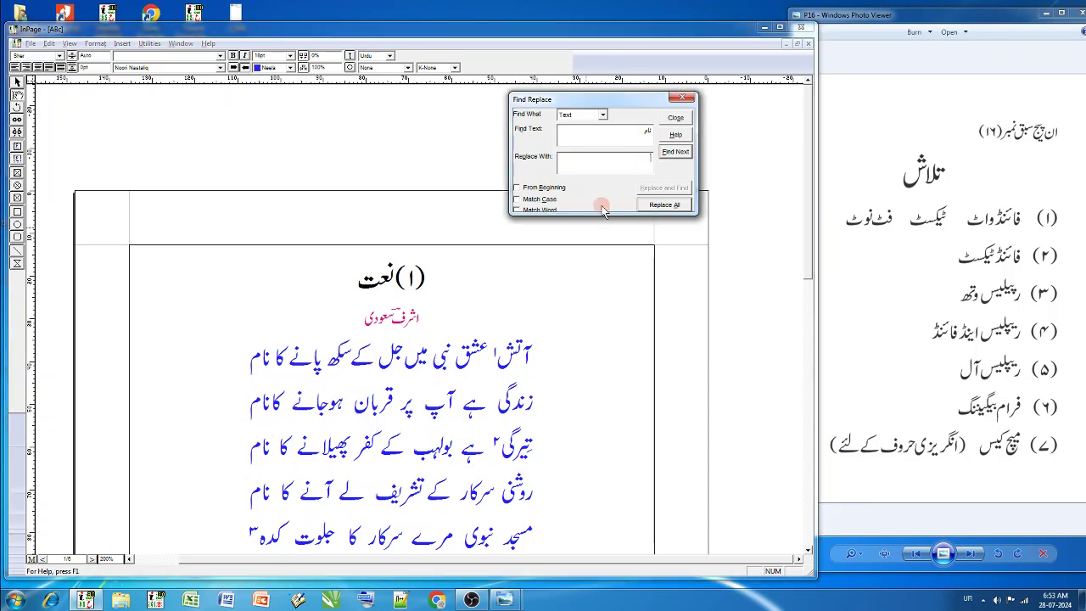
{"action": "left_click", "coordinate": [675, 152]}
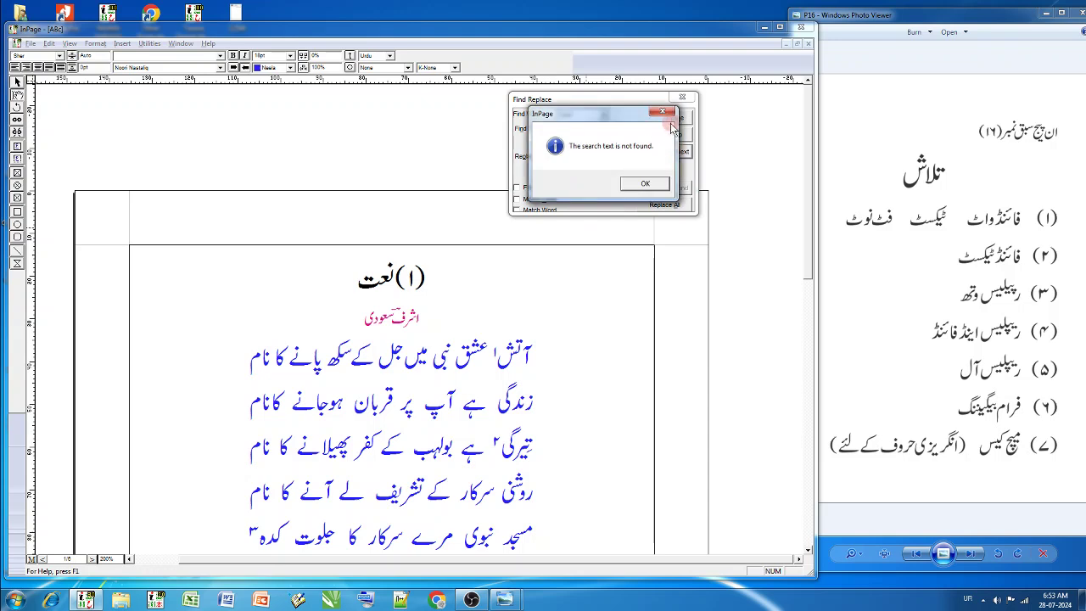
Dismiss the message, place the cursor in the poem's second line, search for the next نام, and close Find Replace.
{"action": "left_click", "coordinate": [663, 112]}
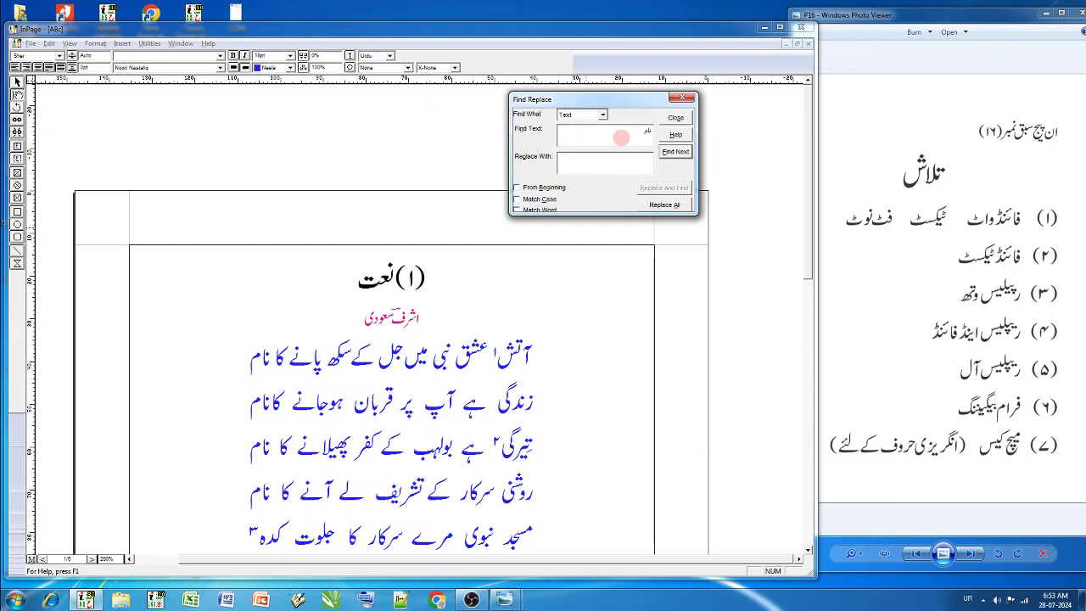
{"action": "left_click", "coordinate": [348, 405]}
{"action": "left_click", "coordinate": [675, 153]}
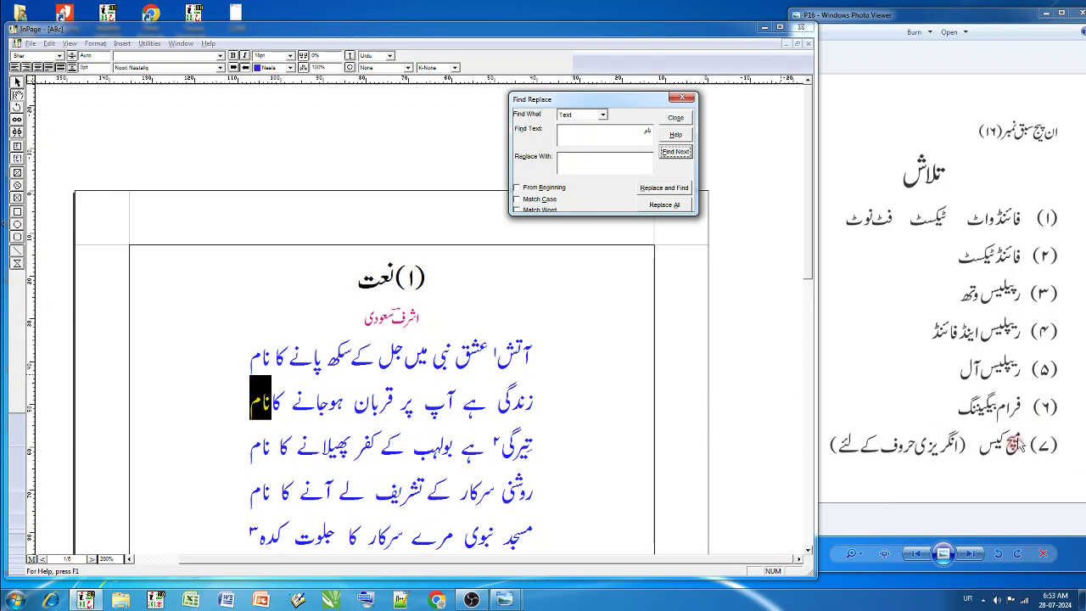
{"action": "left_click", "coordinate": [690, 100]}
At the end of the document, enter the same English first name on four lines, alternating an uppercase and a lowercase initial.
{"action": "left_click", "coordinate": [375, 383]}
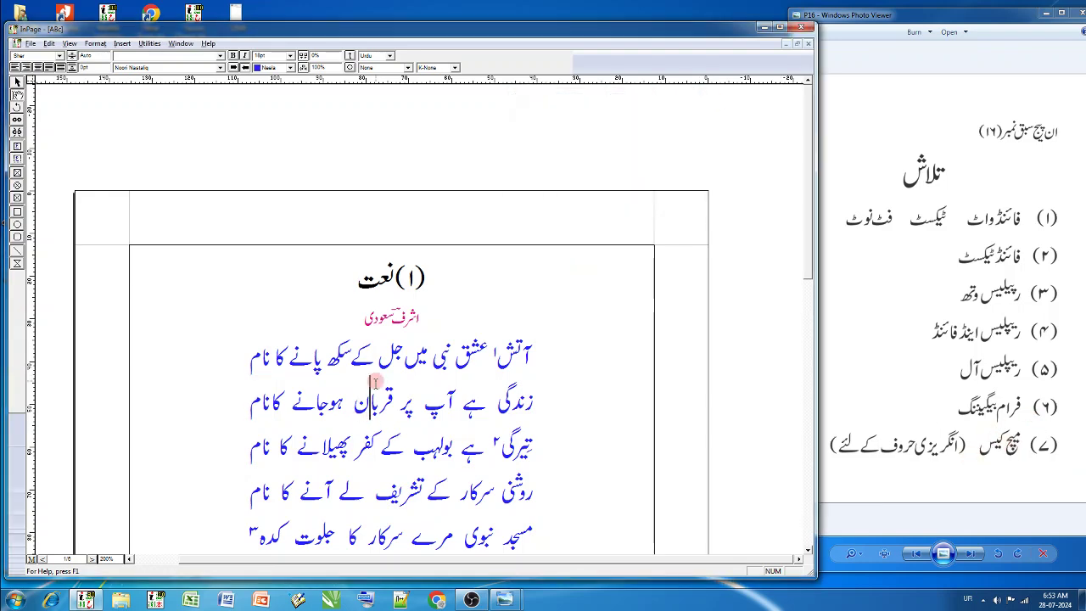
{"action": "key", "text": "ctrl+End"}
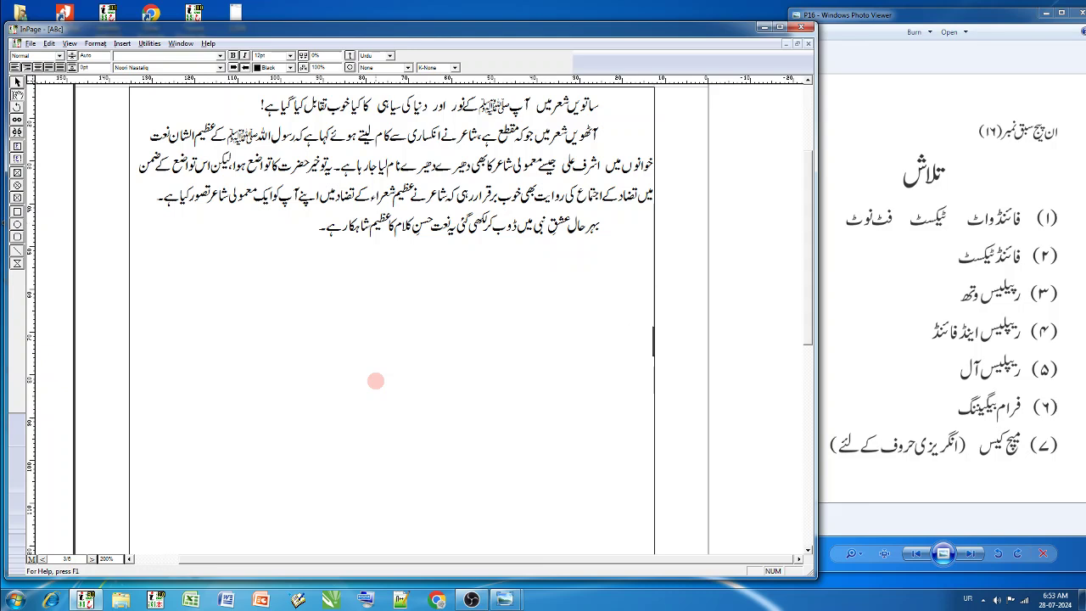
{"action": "type", "text": "Riyaz ri"}
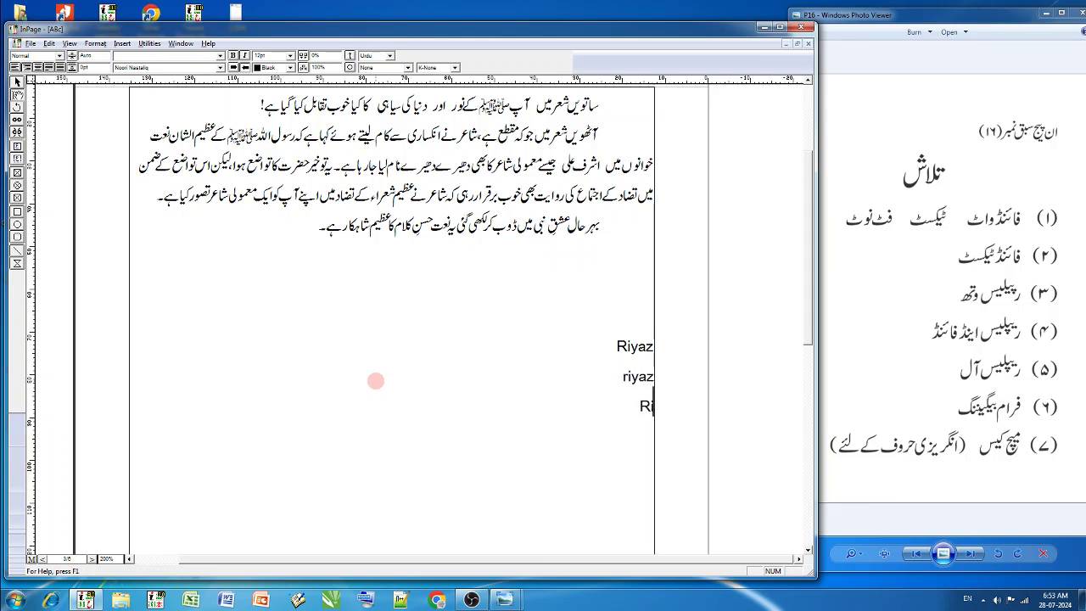
{"action": "type", "text": "yaz"}
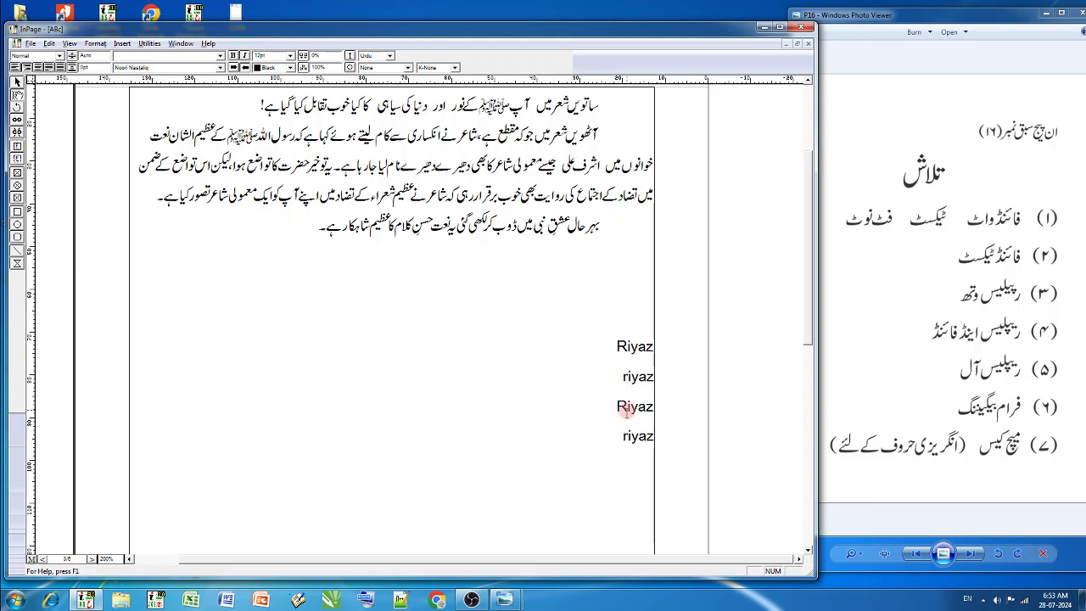
From the empty line above the English names, search for the capitalized name twice with Match Case enabled.
{"action": "left_click", "coordinate": [637, 346]}
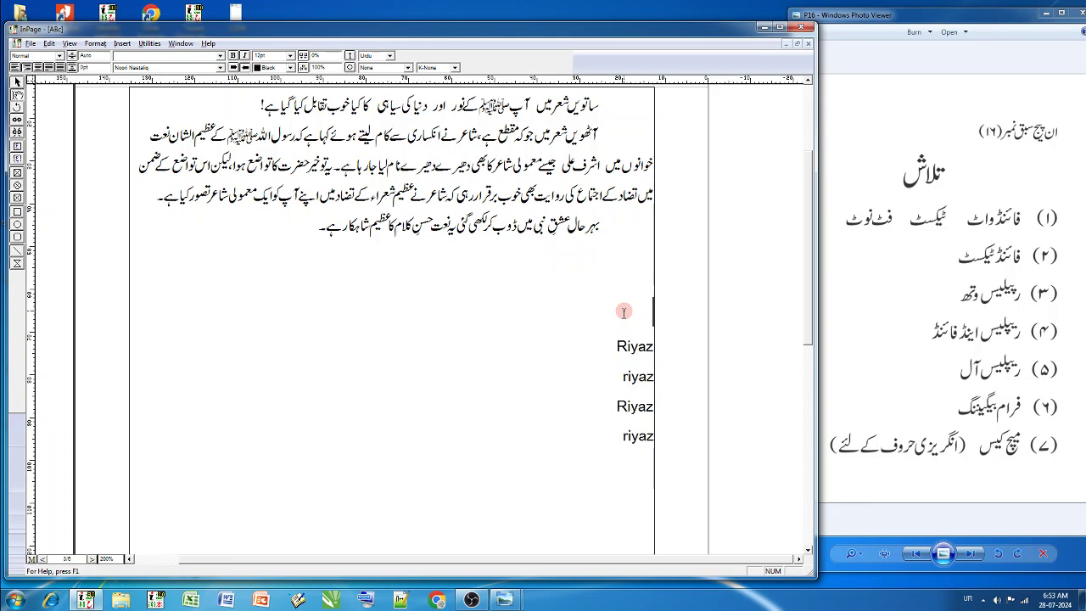
{"action": "key", "text": "ctrl+f"}
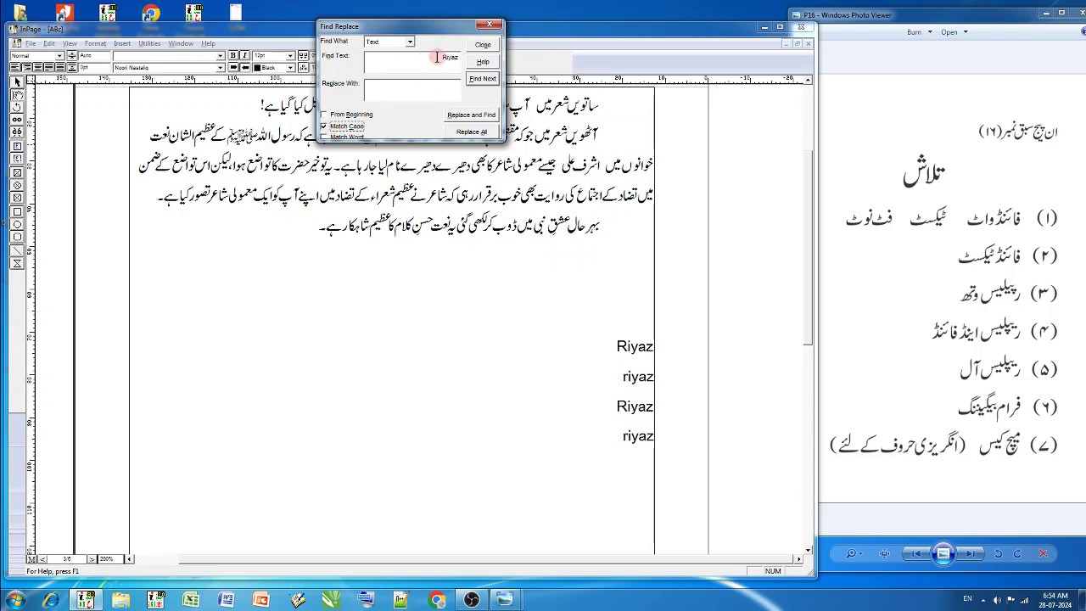
{"action": "left_click", "coordinate": [481, 81]}
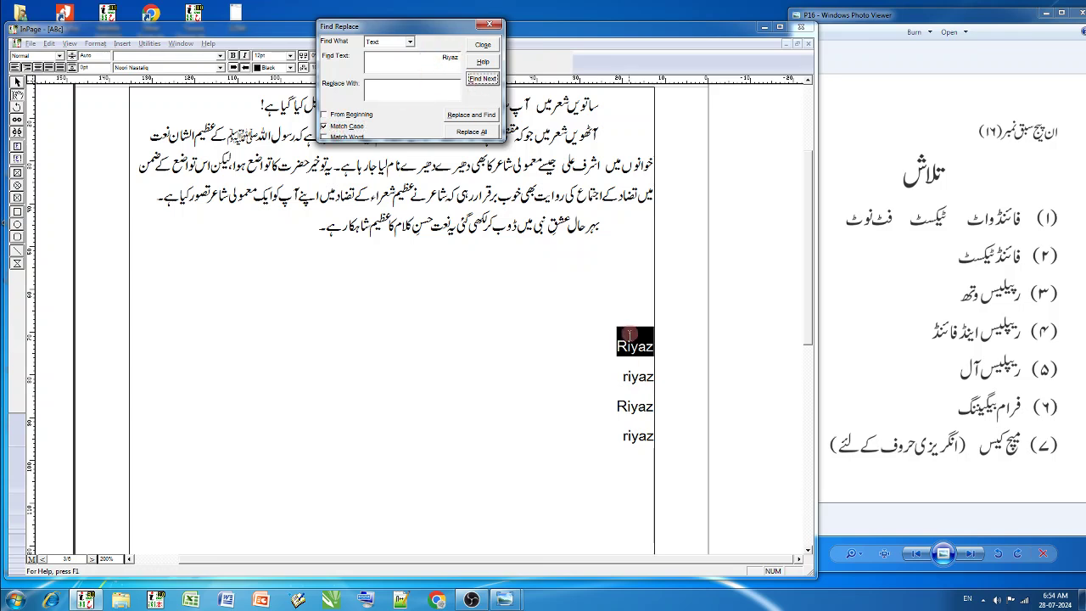
{"action": "left_click", "coordinate": [481, 79]}
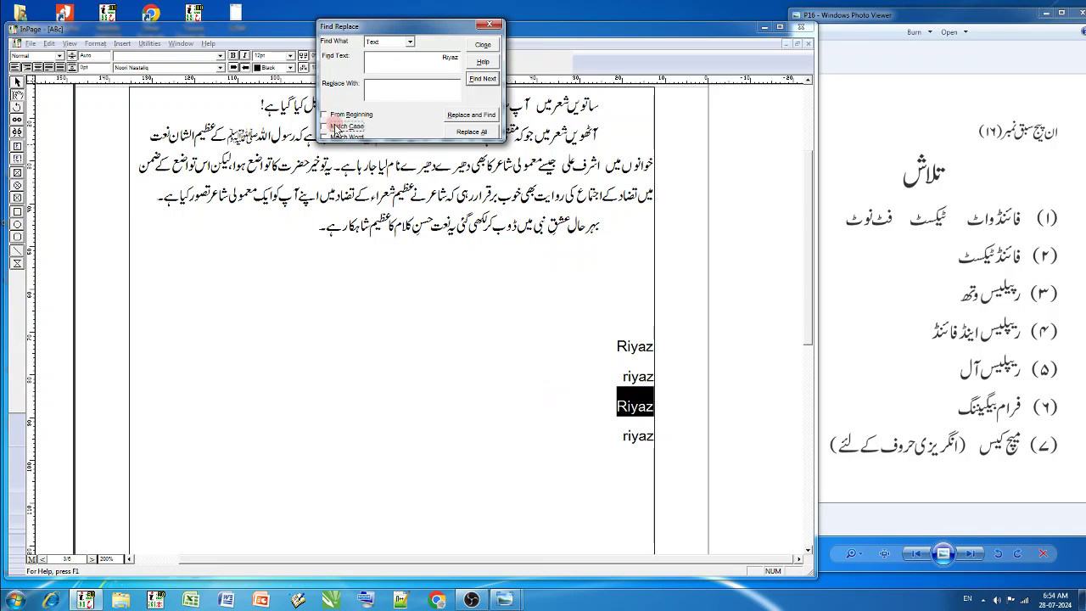
With Match Case disabled, repeat the name search from the empty line above the list, stepping through the matches, and close Find Replace.
{"action": "left_click", "coordinate": [638, 302]}
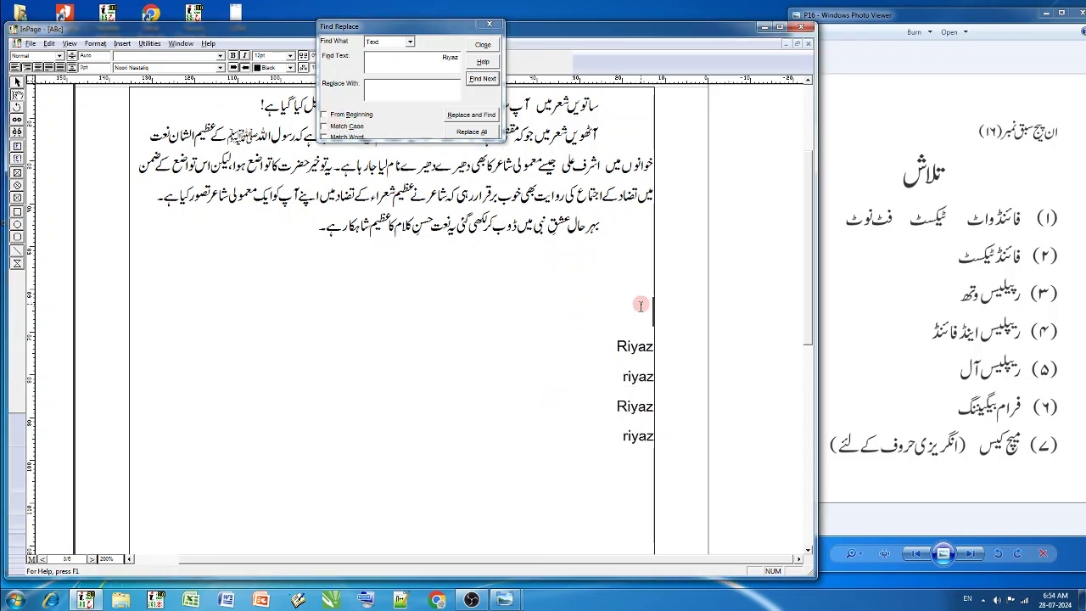
{"action": "left_click", "coordinate": [484, 79]}
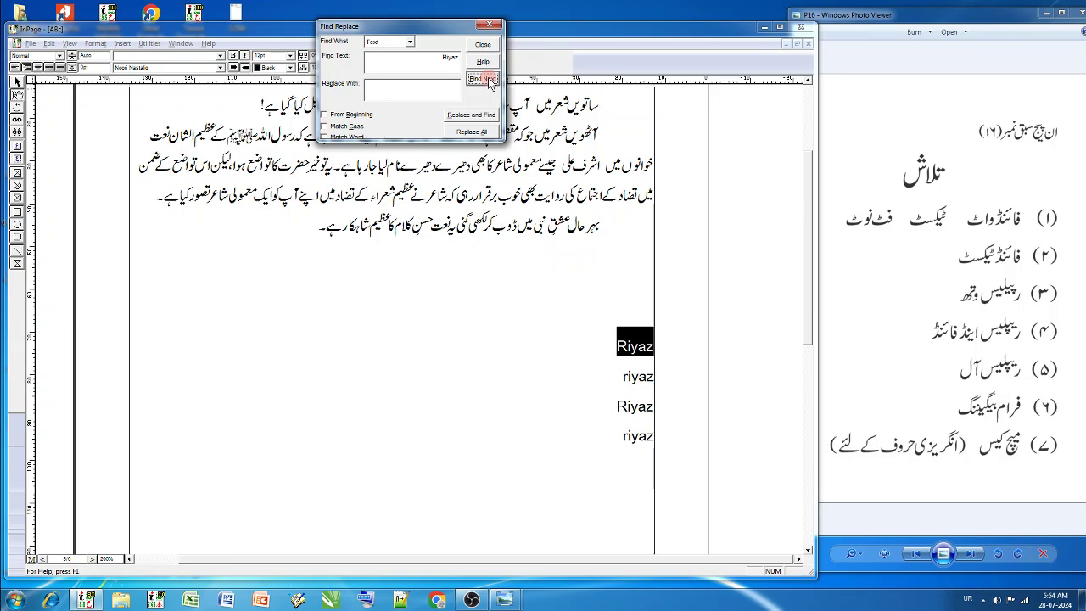
{"action": "left_click", "coordinate": [484, 79]}
{"action": "left_click", "coordinate": [483, 79]}
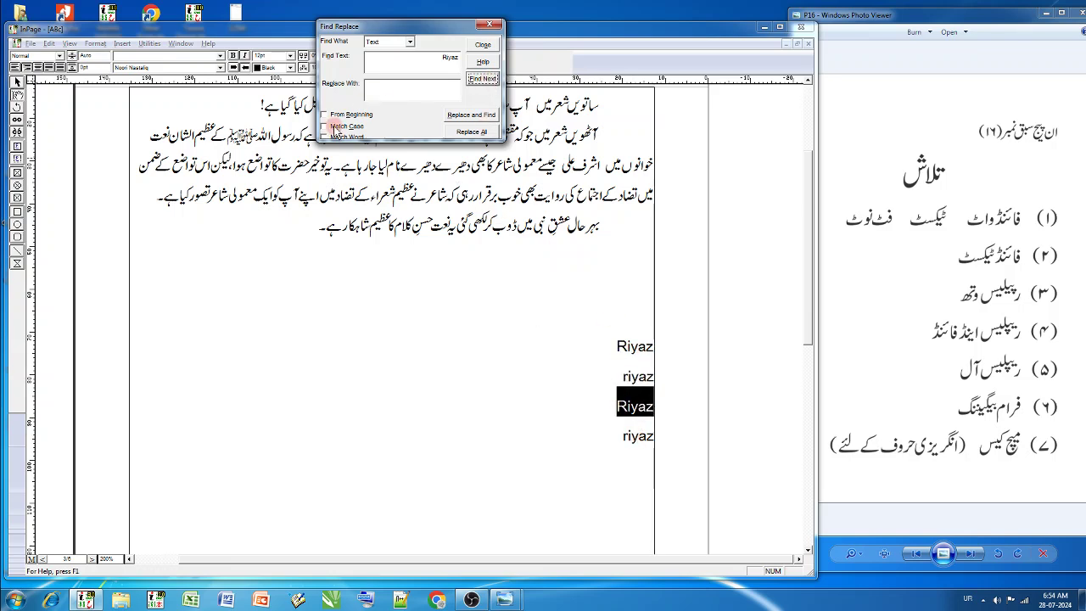
{"action": "left_click", "coordinate": [488, 28]}
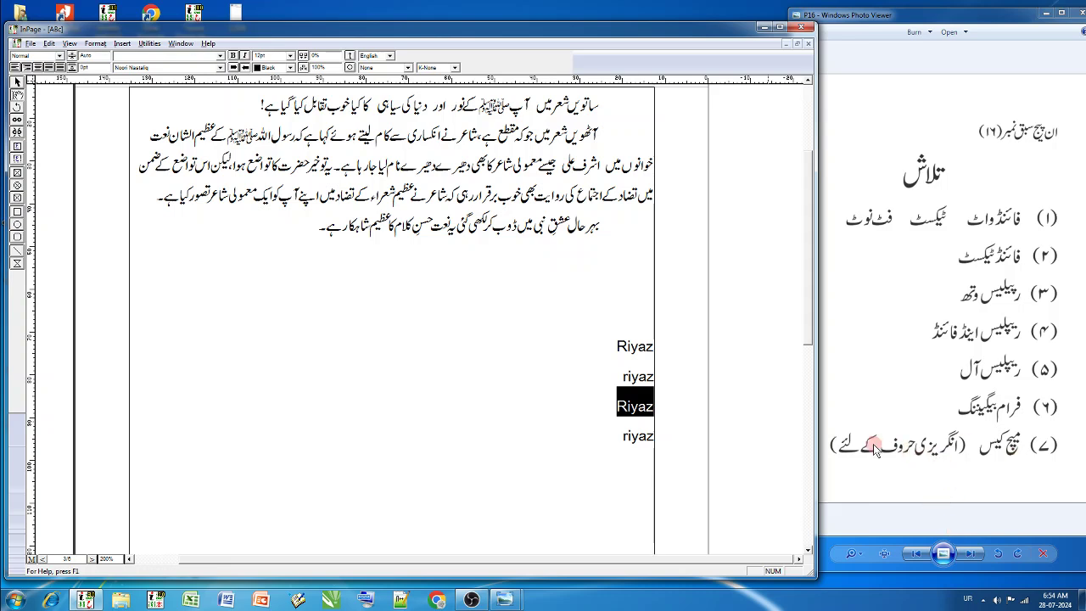
Return to the start of the document, set Find What to Footnote in Find Replace, and close the dialog.
{"action": "left_click", "coordinate": [540, 287]}
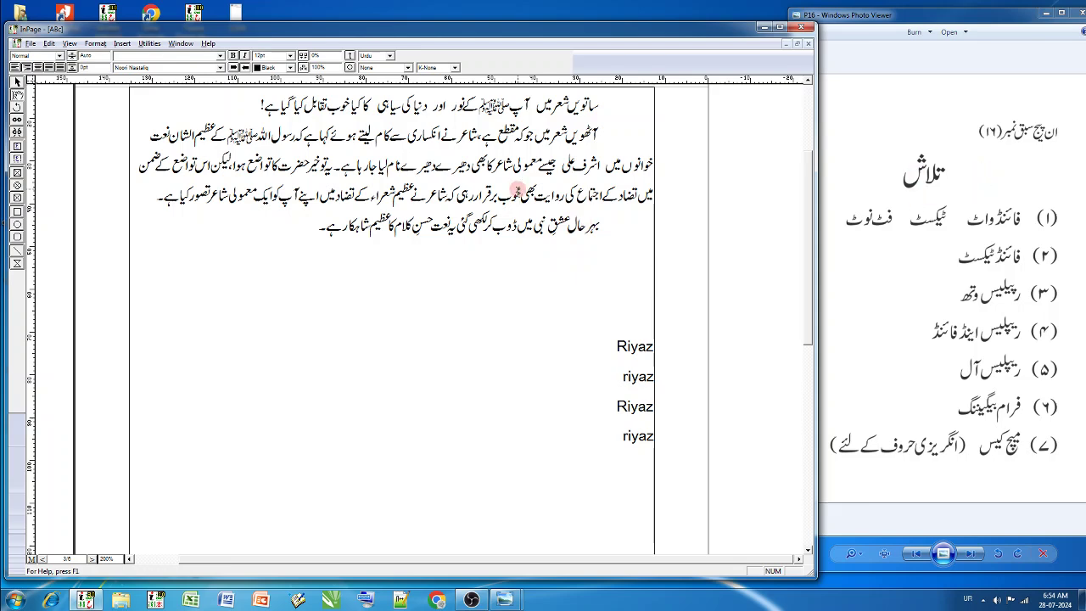
{"action": "key", "text": "ctrl+Home"}
{"action": "left_click", "coordinate": [571, 195]}
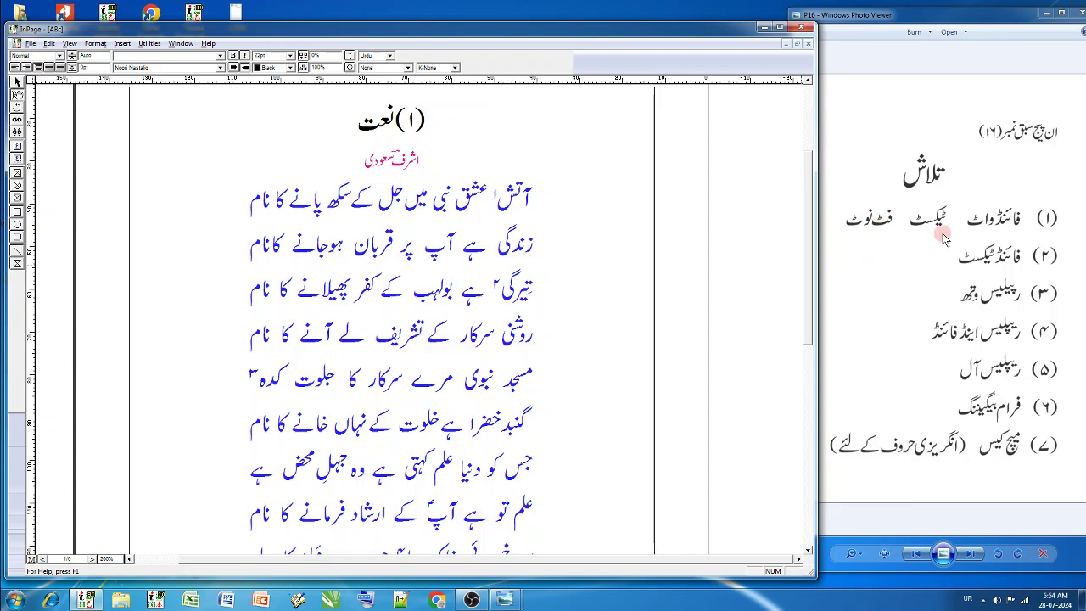
{"action": "key", "text": "ctrl+f"}
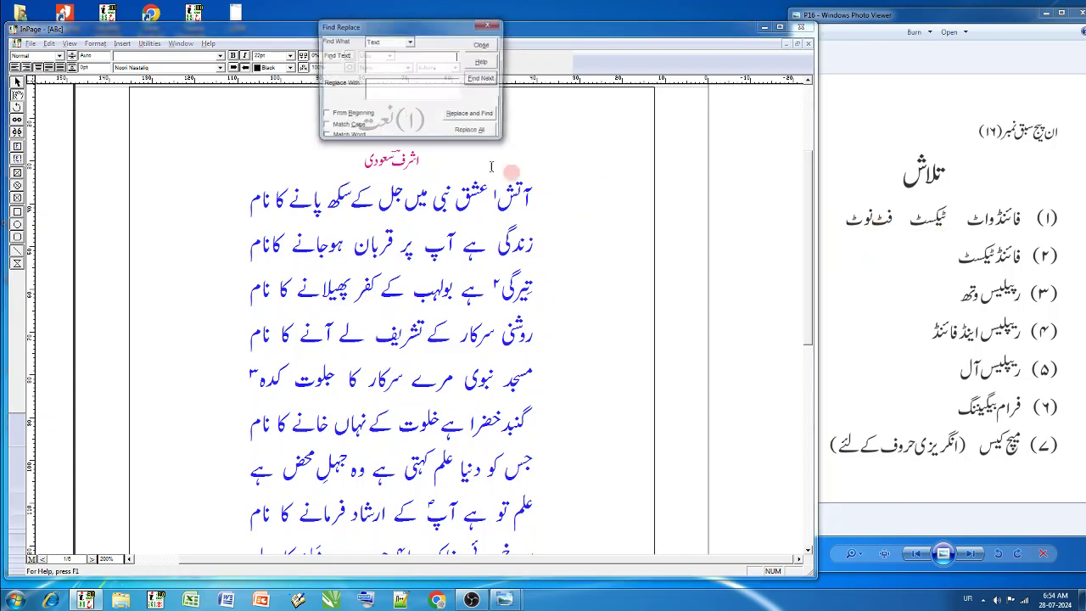
{"action": "left_click", "coordinate": [396, 43]}
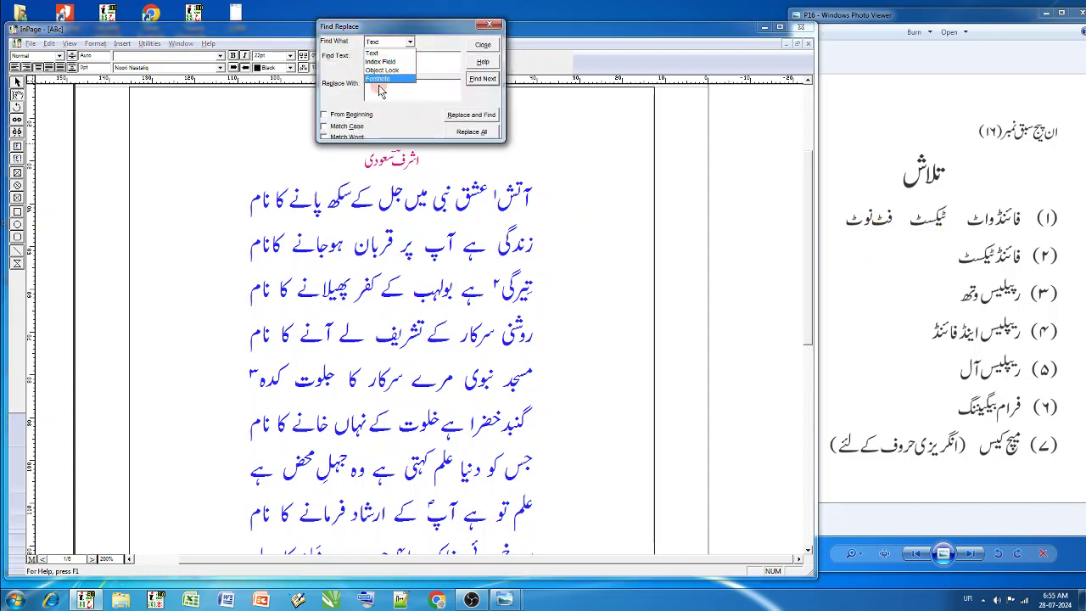
{"action": "left_click", "coordinate": [378, 79]}
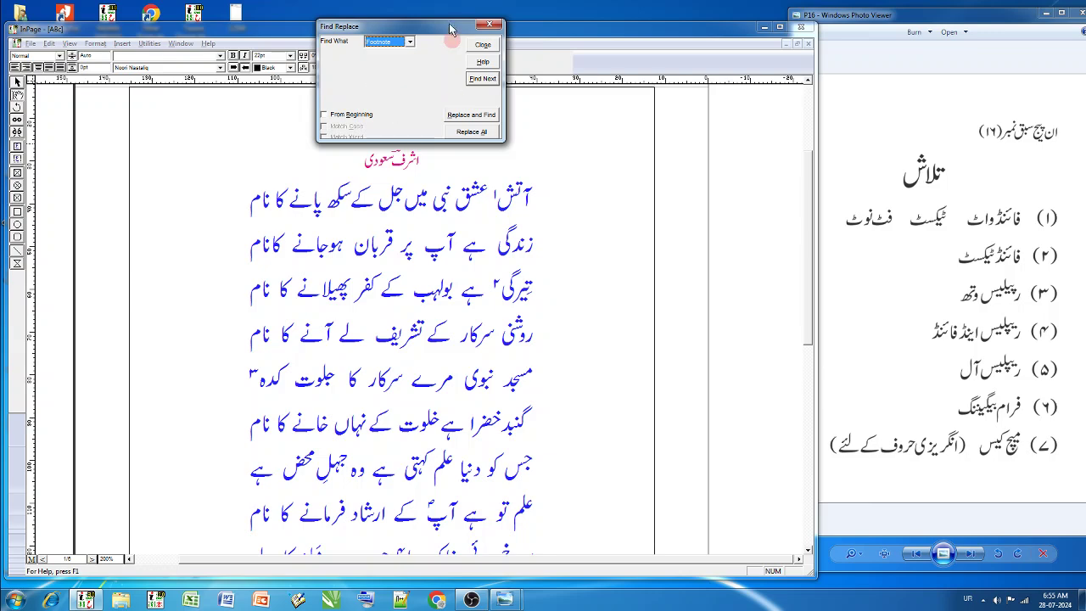
{"action": "left_click", "coordinate": [489, 25]}
Review the footnotes on page 1, place the cursor beside the poet's name under the title, and search for the next Footnote.
{"action": "scroll", "coordinate": [510, 301], "scroll_direction": "down", "scroll_amount": 6}
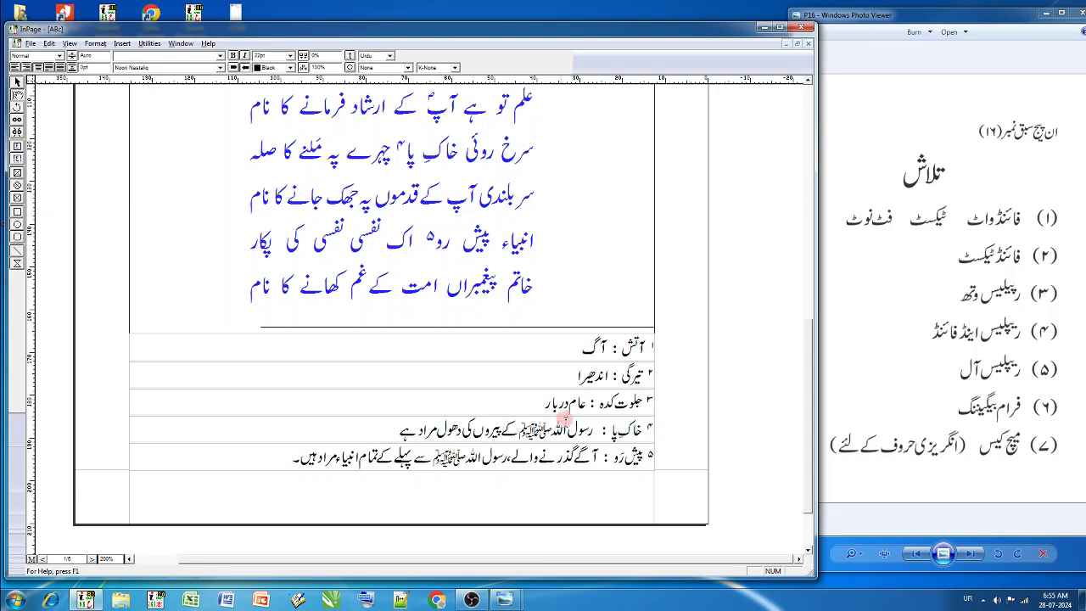
{"action": "scroll", "coordinate": [444, 339], "scroll_direction": "up", "scroll_amount": 3}
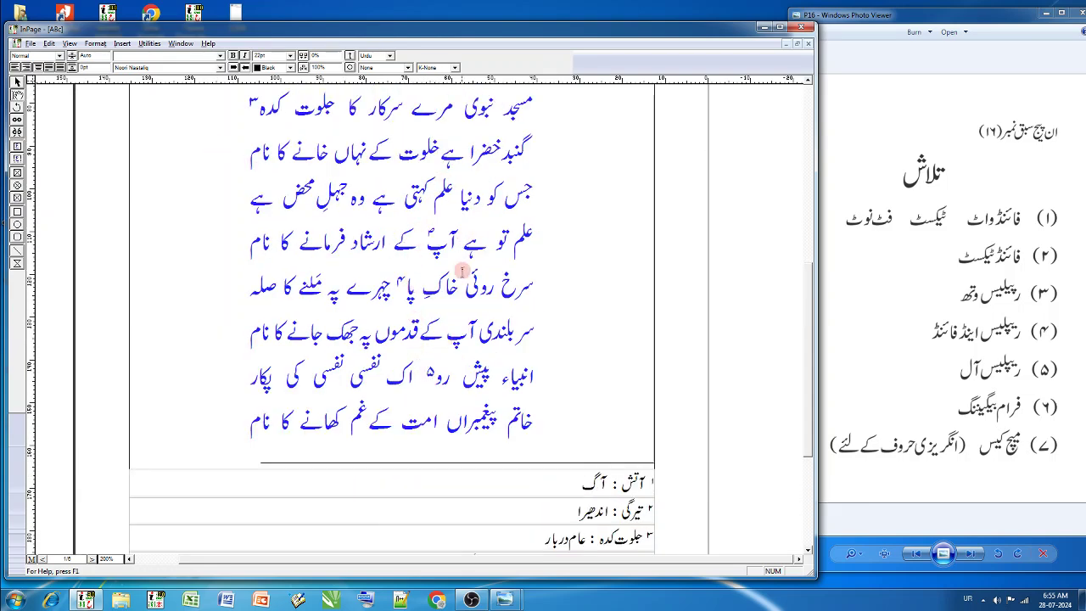
{"action": "scroll", "coordinate": [459, 275], "scroll_direction": "up", "scroll_amount": 3}
{"action": "scroll", "coordinate": [438, 267], "scroll_direction": "up", "scroll_amount": 3}
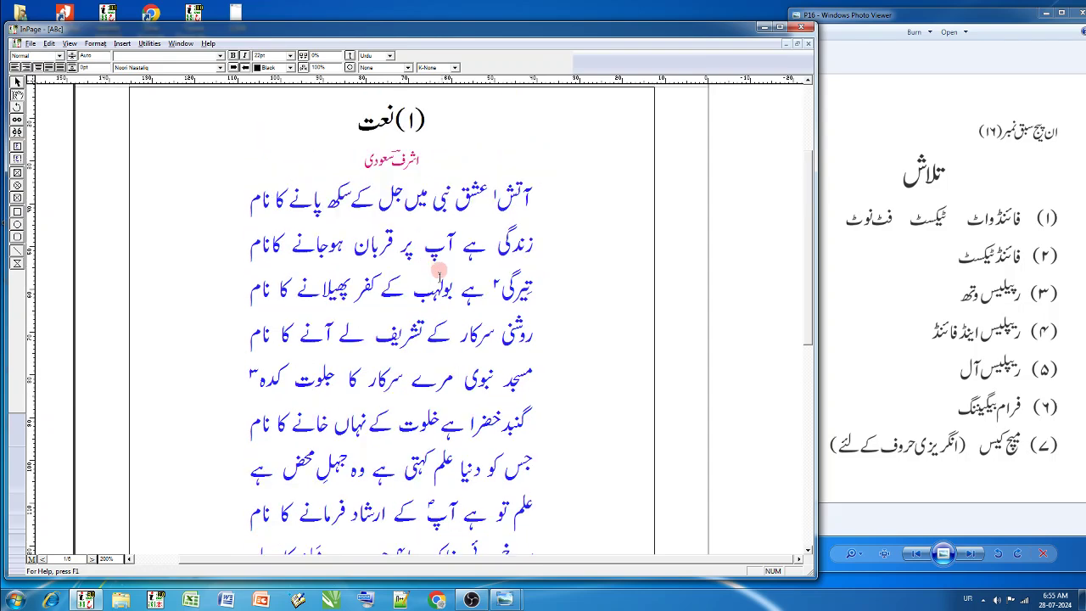
{"action": "left_click", "coordinate": [431, 161]}
{"action": "key", "text": "ctrl+f"}
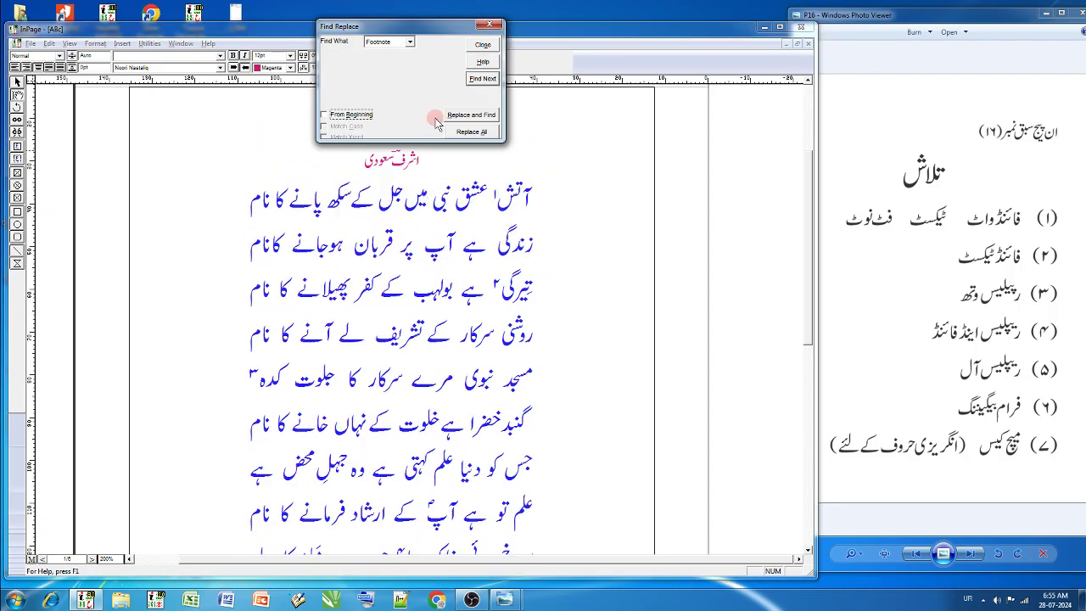
{"action": "left_click", "coordinate": [373, 42]}
{"action": "left_click", "coordinate": [374, 79]}
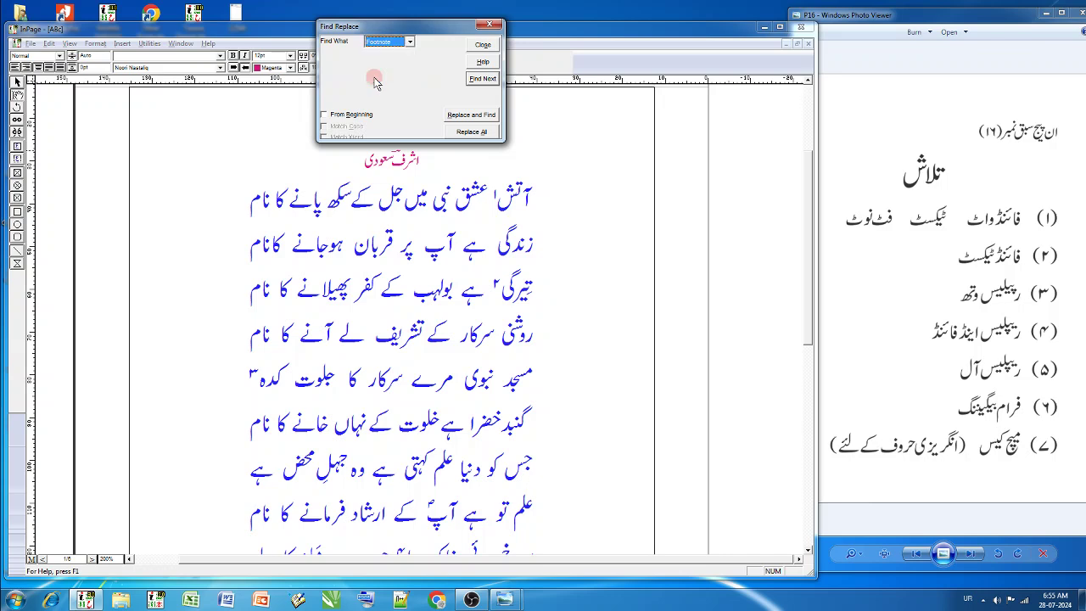
{"action": "left_click", "coordinate": [481, 79]}
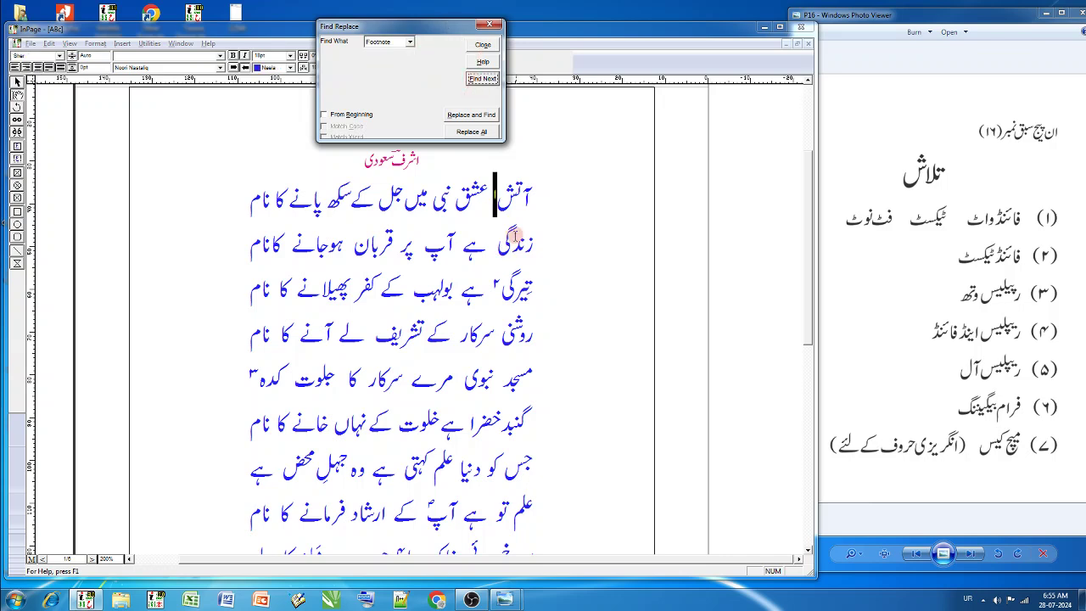
Step the Footnote search through the remaining footnote markers in the poem on page 1.
{"action": "left_click", "coordinate": [487, 211]}
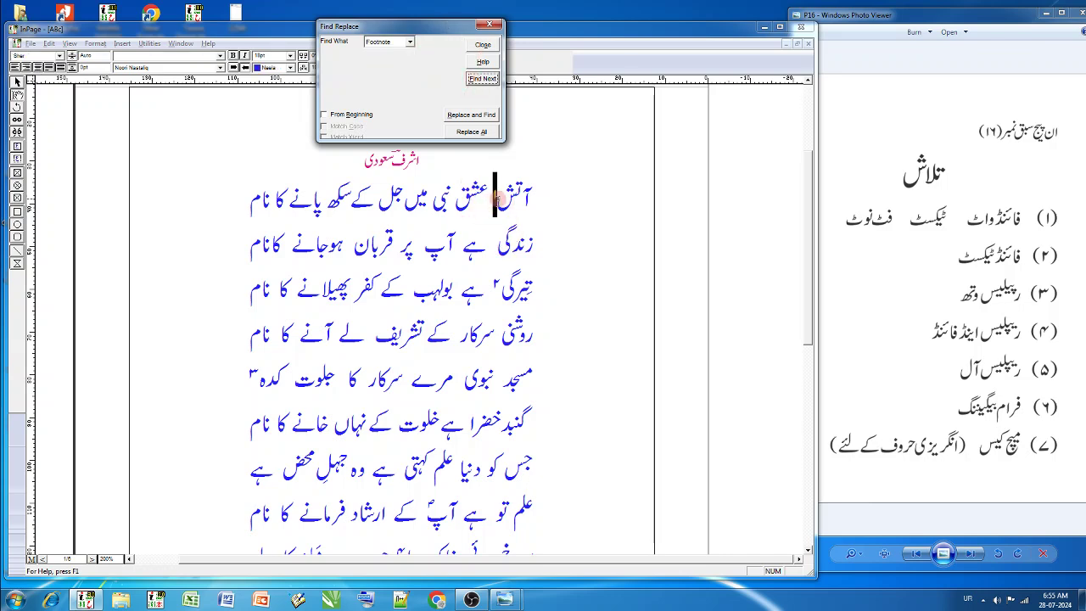
{"action": "left_click", "coordinate": [481, 79]}
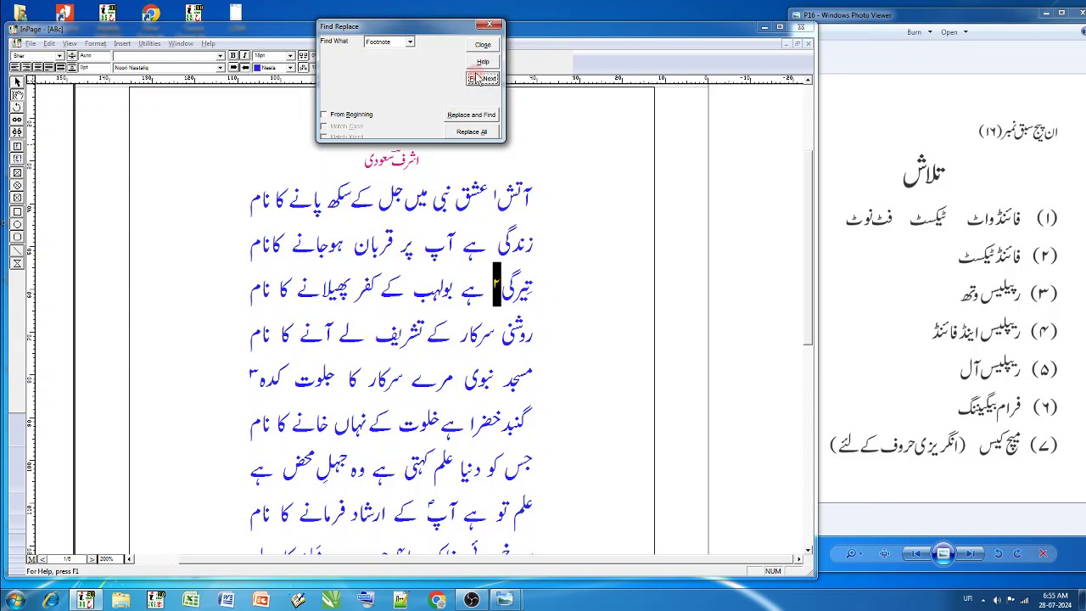
{"action": "left_click", "coordinate": [479, 78]}
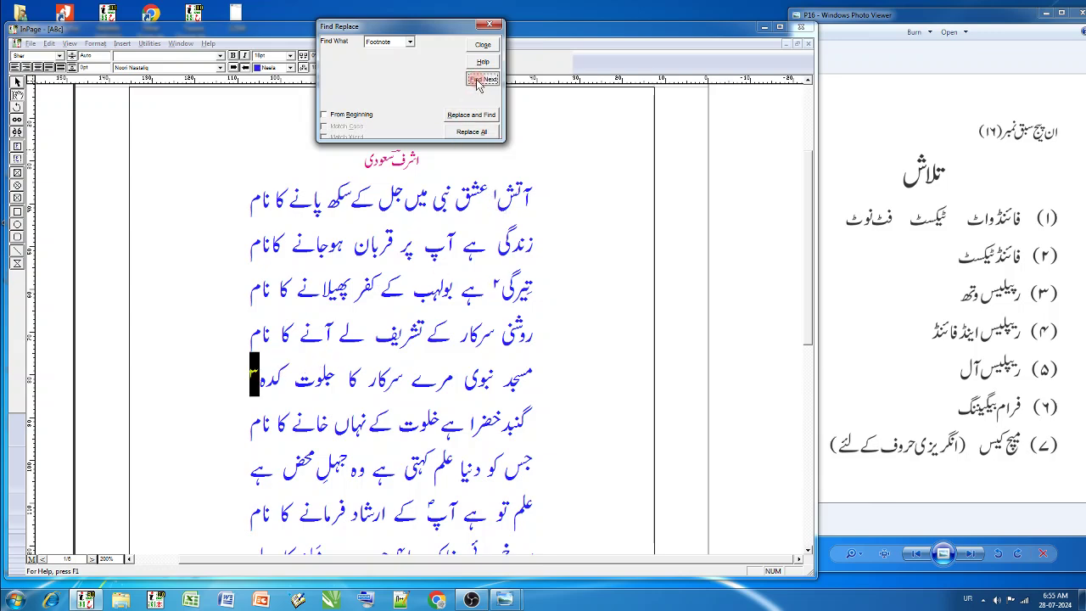
{"action": "left_click", "coordinate": [479, 78]}
{"action": "left_click", "coordinate": [482, 79]}
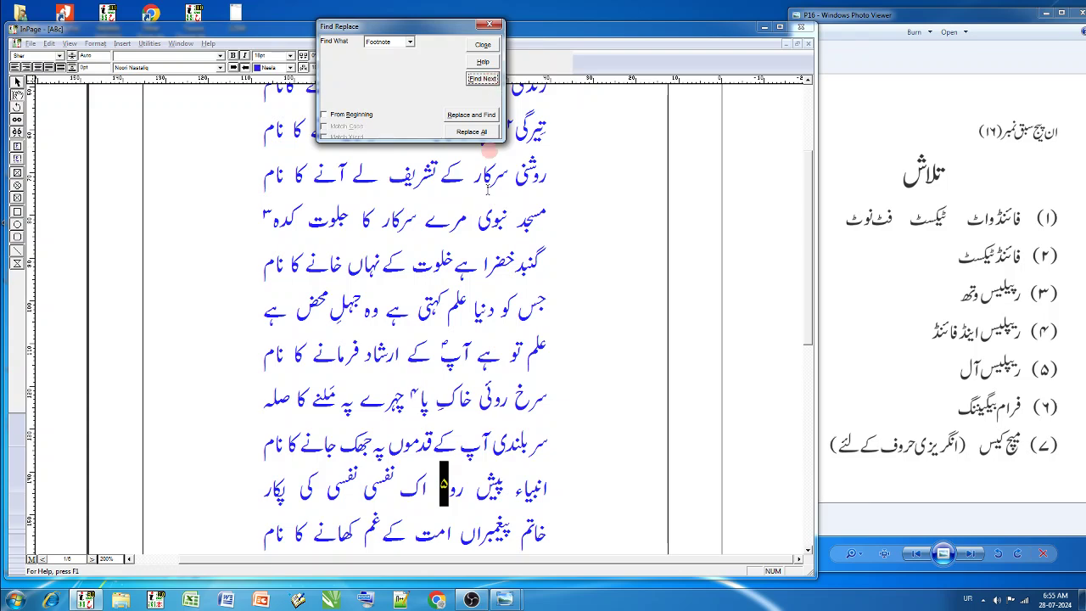
Continue the Footnote search through the markers on page 2 until none remain, and dismiss the message.
{"action": "left_click", "coordinate": [480, 78]}
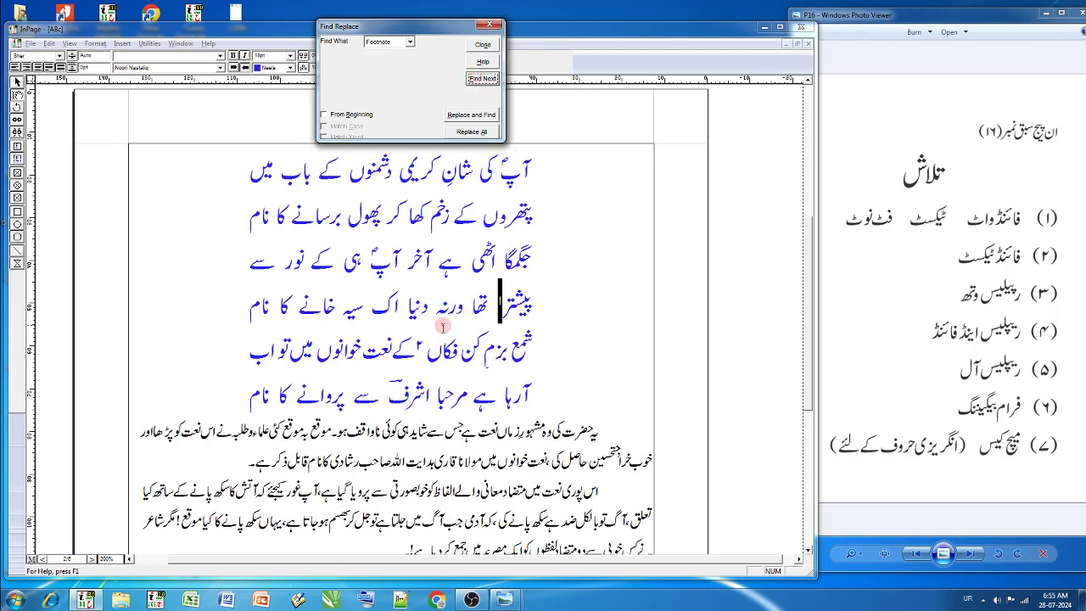
{"action": "left_click", "coordinate": [488, 83]}
{"action": "left_click", "coordinate": [488, 83]}
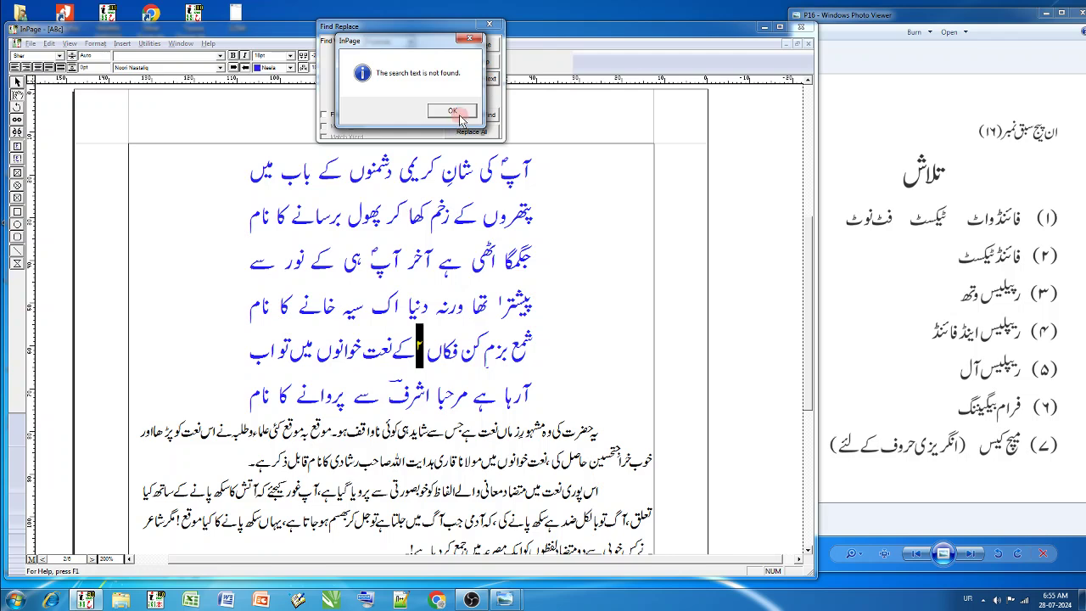
{"action": "key", "text": "Return"}
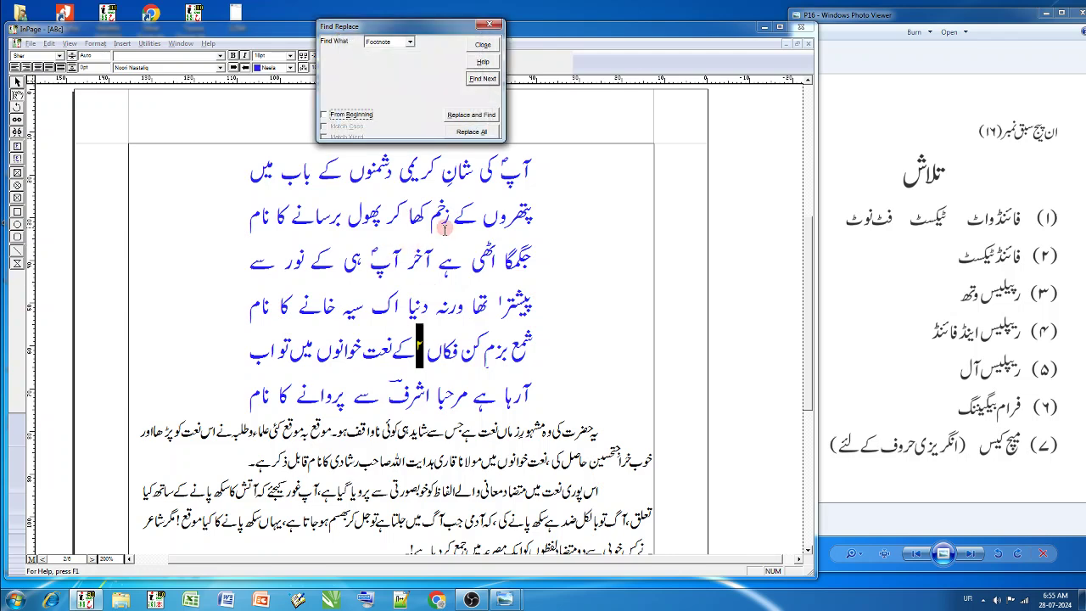